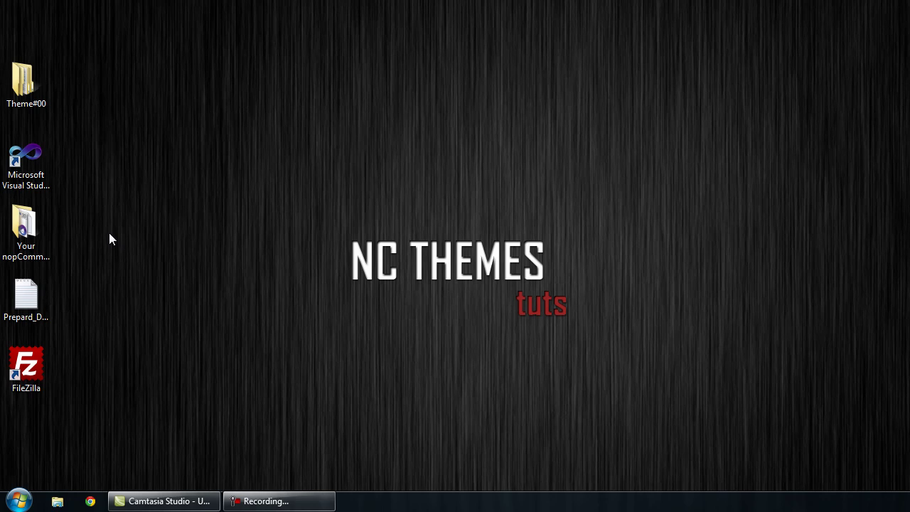
# Step: Launch Visual Studio 2010 from its desktop shortcut
pyautogui.click(43, 247)
pyautogui.click(40, 181)
pyautogui.click(118, 187)
pyautogui.click(21, 160)
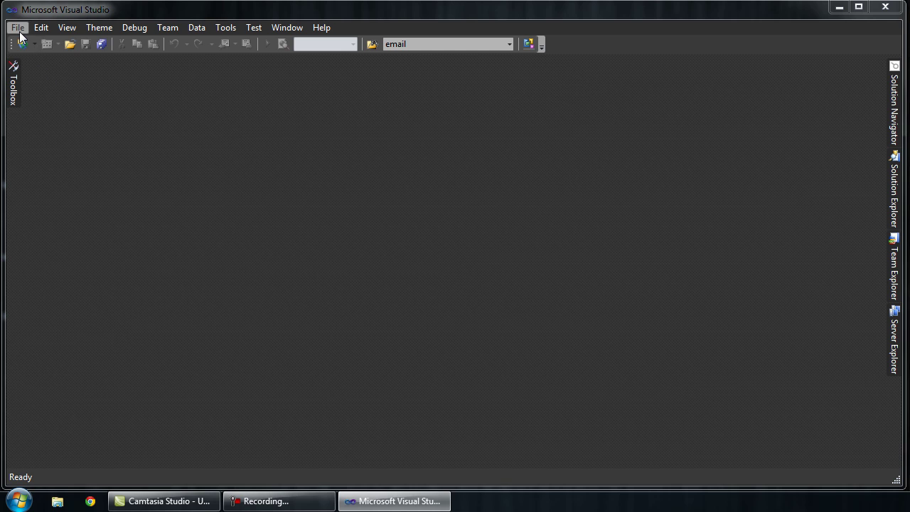
# Step: Open NopCommerce.sln from the Your nopCommerce Site folder
pyautogui.click(18, 30)
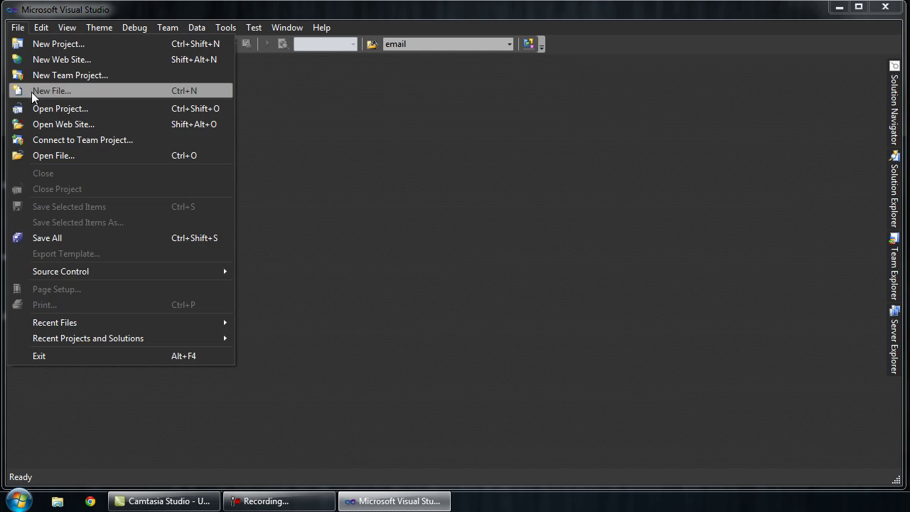
pyautogui.click(34, 112)
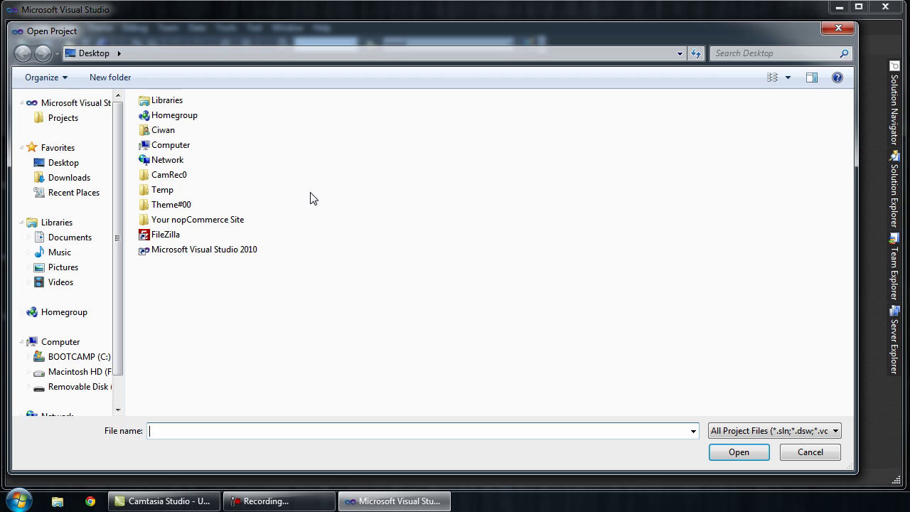
pyautogui.doubleClick(236, 219)
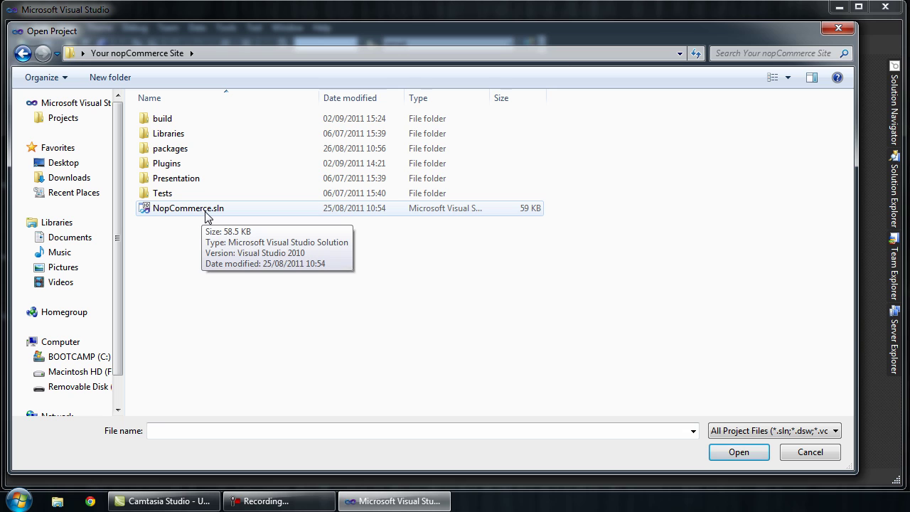
pyautogui.doubleClick(205, 212)
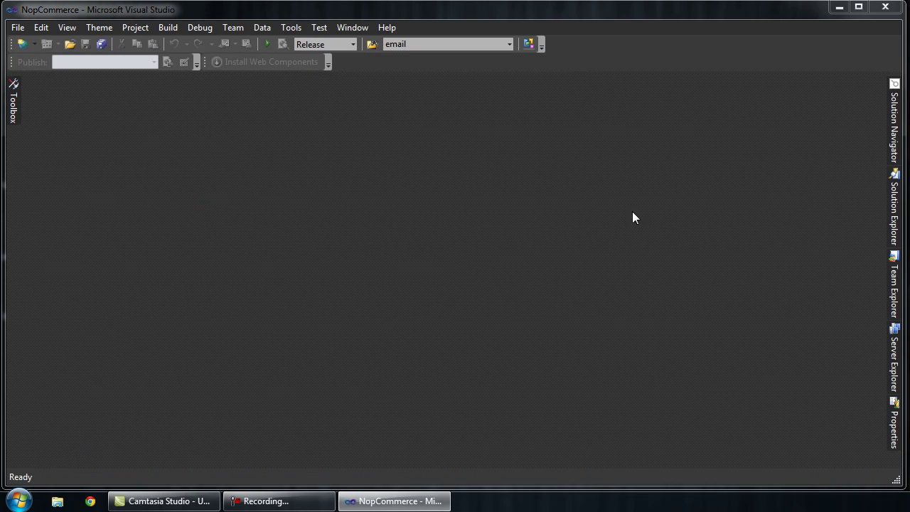
# Step: Dock Solution Explorer open and open Presentation > Nop.Web.Framework > ViewEngines > Razor > WebViewPage.cs
pyautogui.click(886, 206)
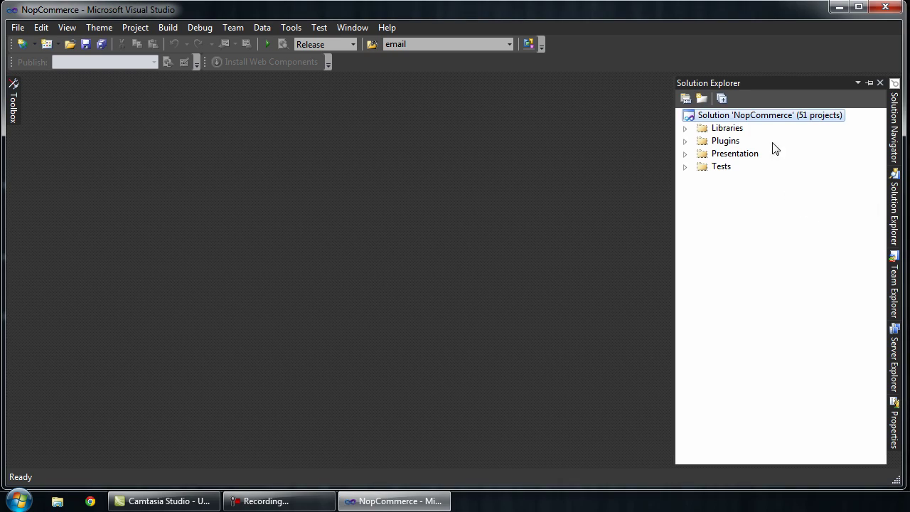
pyautogui.click(867, 85)
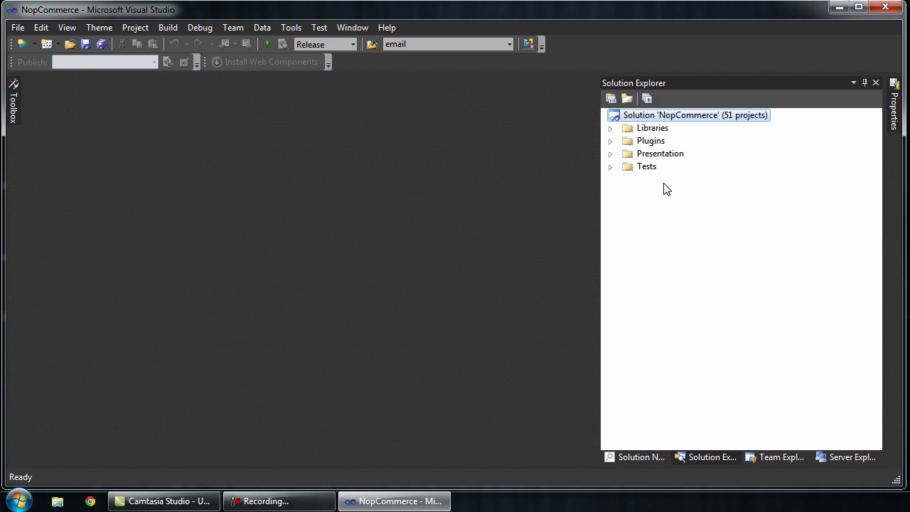
pyautogui.click(610, 154)
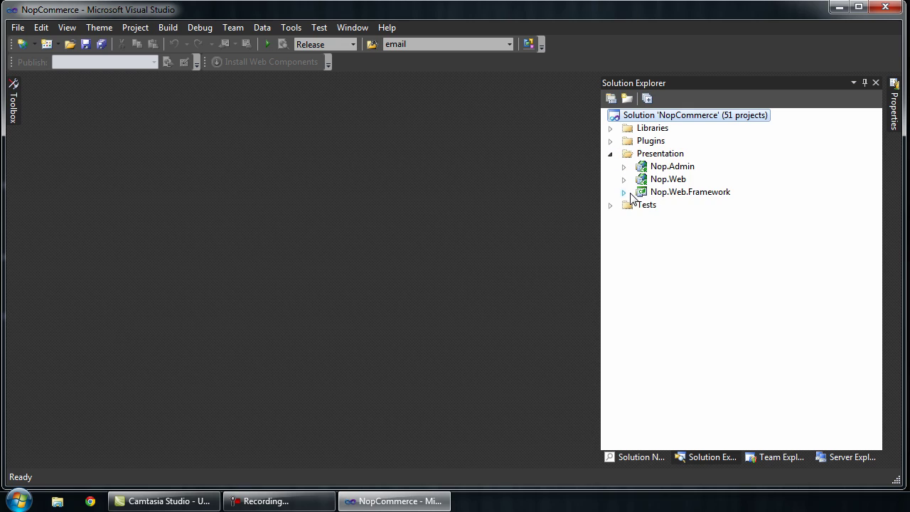
pyautogui.click(626, 193)
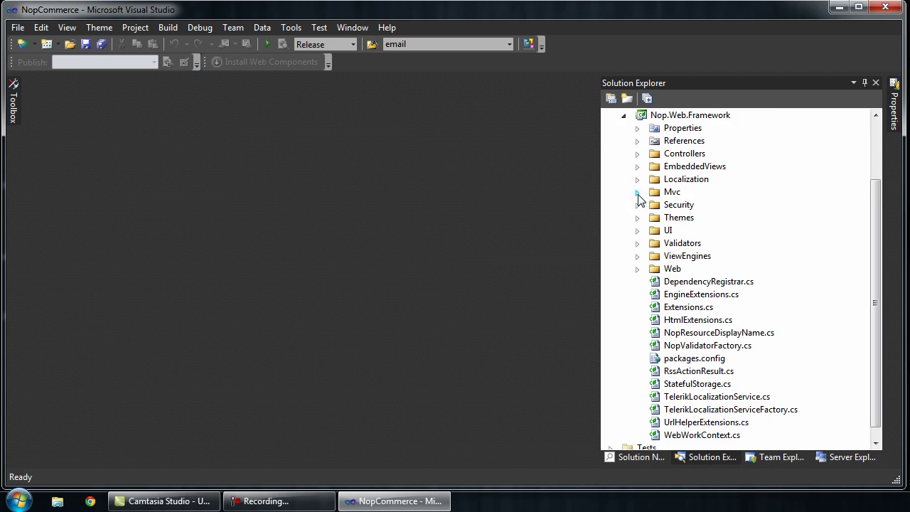
pyautogui.click(636, 256)
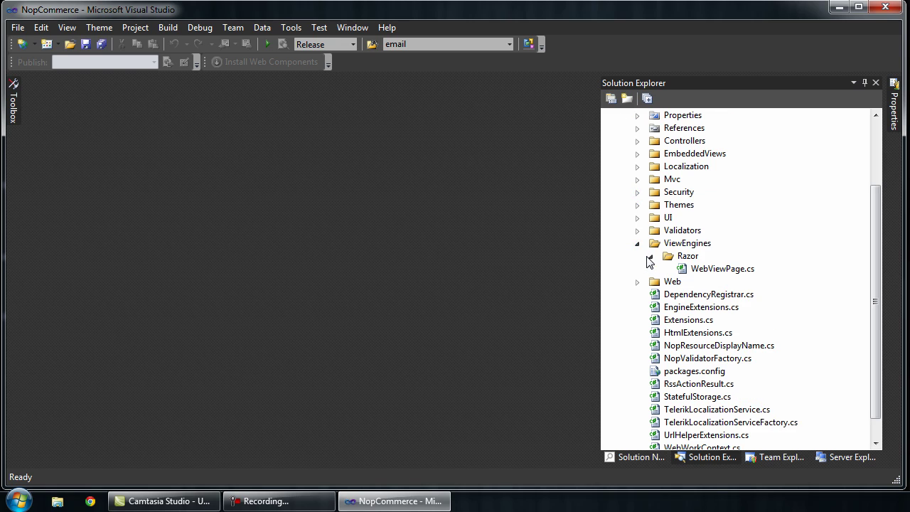
pyautogui.doubleClick(688, 270)
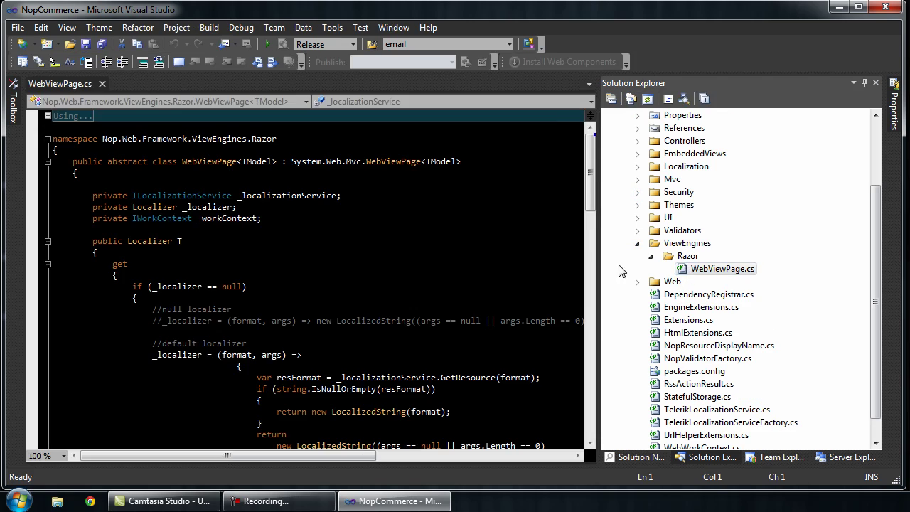
# Step: Hide Solution Explorer and place the caret at the WebViewPage<TModel> class's opening brace
pyautogui.click(865, 83)
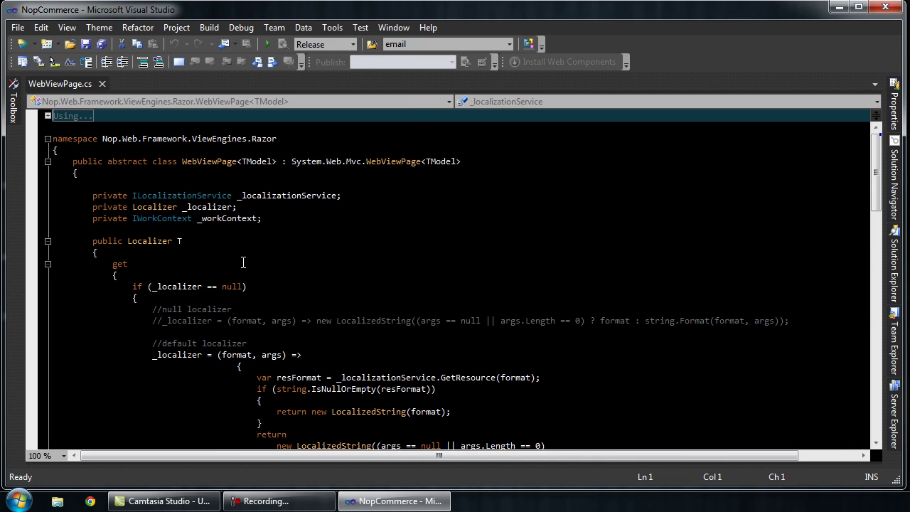
pyautogui.click(70, 152)
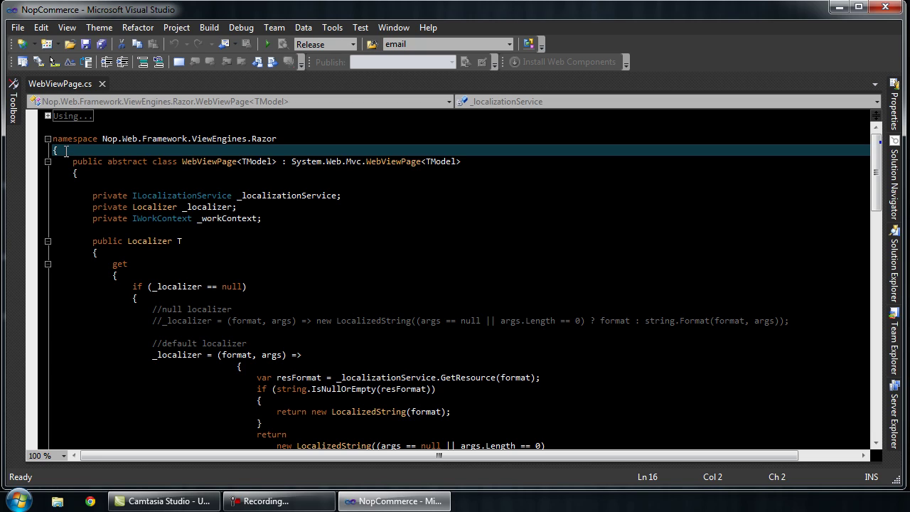
pyautogui.click(54, 139)
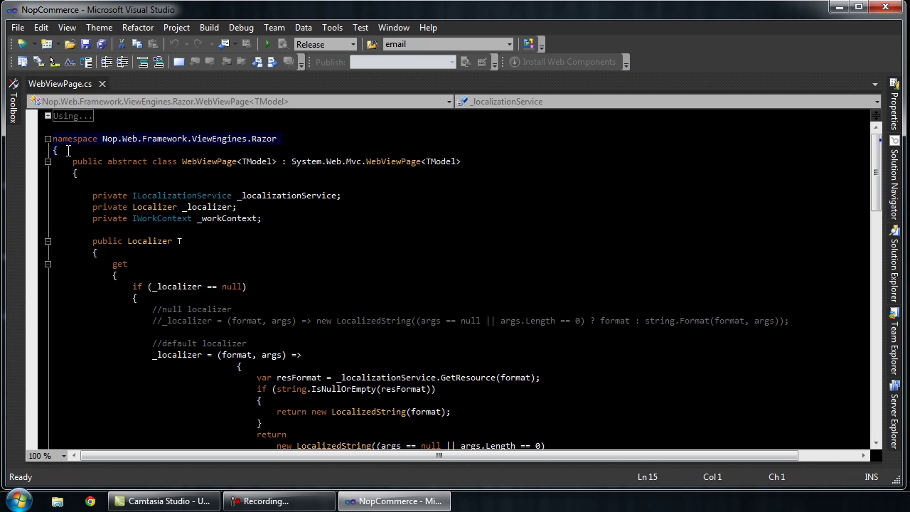
pyautogui.click(68, 150)
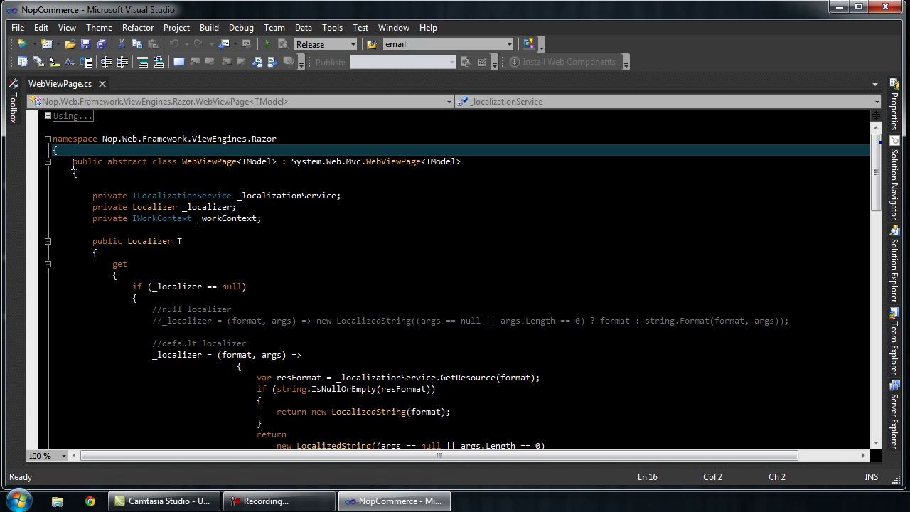
pyautogui.moveTo(72, 162); pyautogui.dragTo(80, 173)
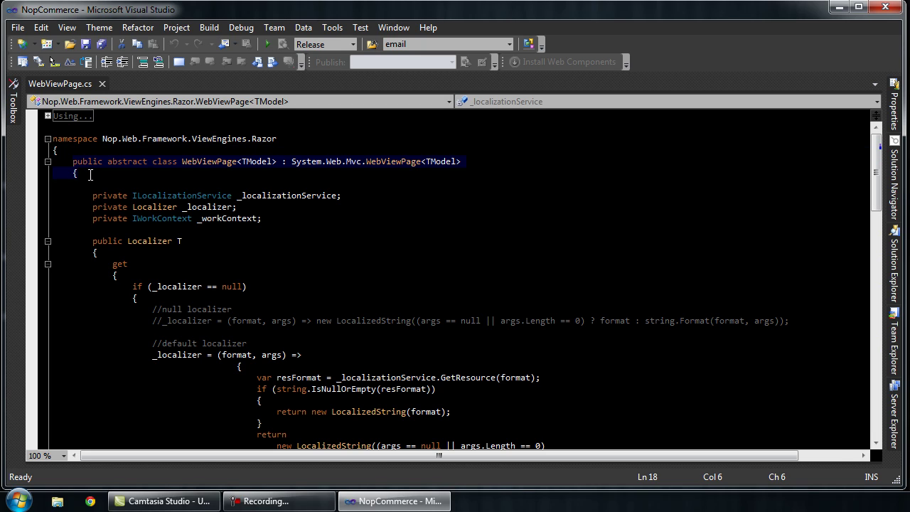
pyautogui.click(90, 174)
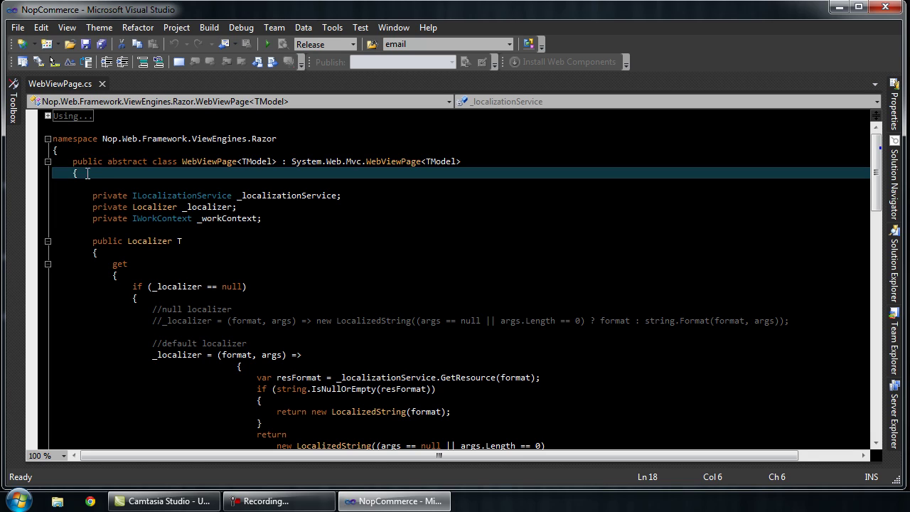
pyautogui.moveTo(80, 173); pyautogui.dragTo(72, 162)
pyautogui.click(84, 174)
# Step: Jump to the class's closing brace with Ctrl+], add blank lines after it, and minimize Visual Studio
pyautogui.hotkey('ctrl', ']')
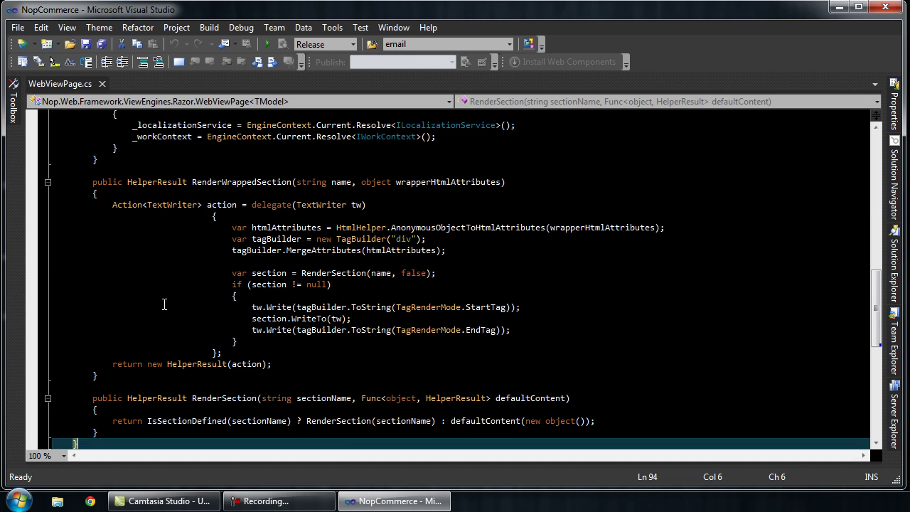
pyautogui.scroll(-2, 165, 304)
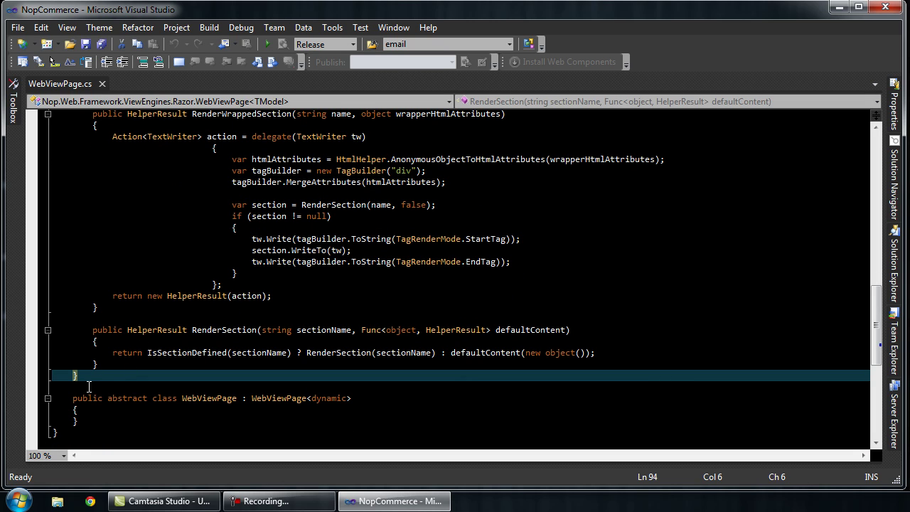
pyautogui.press('Return')
pyautogui.press('Return')
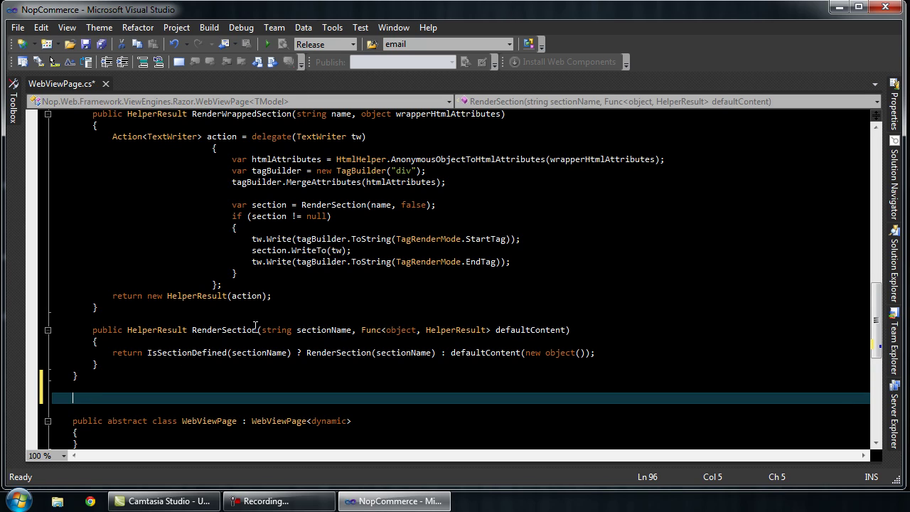
pyautogui.click(839, 18)
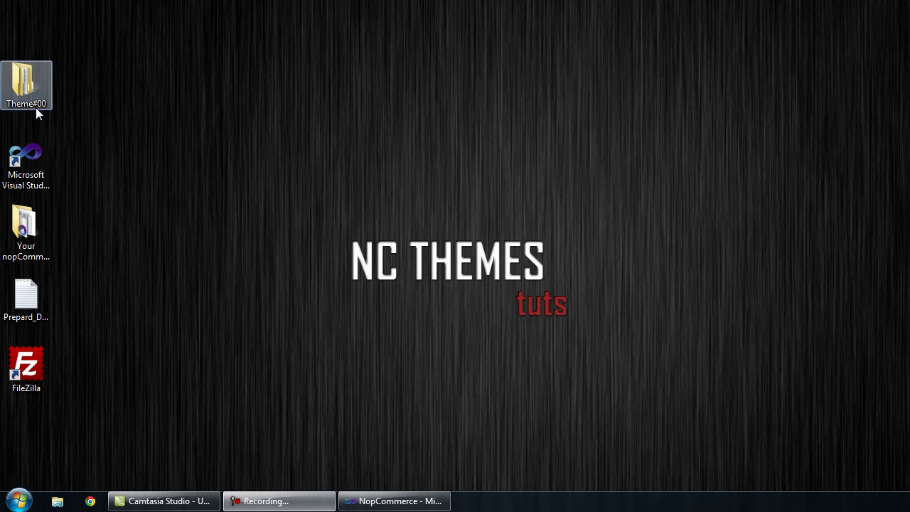
# Step: Open ExtendingThemeEngine.cs from Theme#00 > Theme #00 in Notepad++
pyautogui.doubleClick(35, 107)
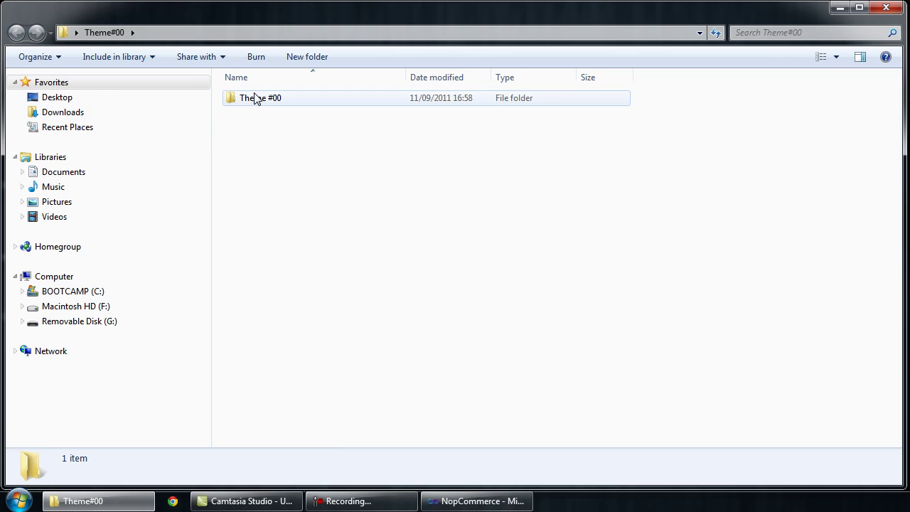
pyautogui.click(254, 98)
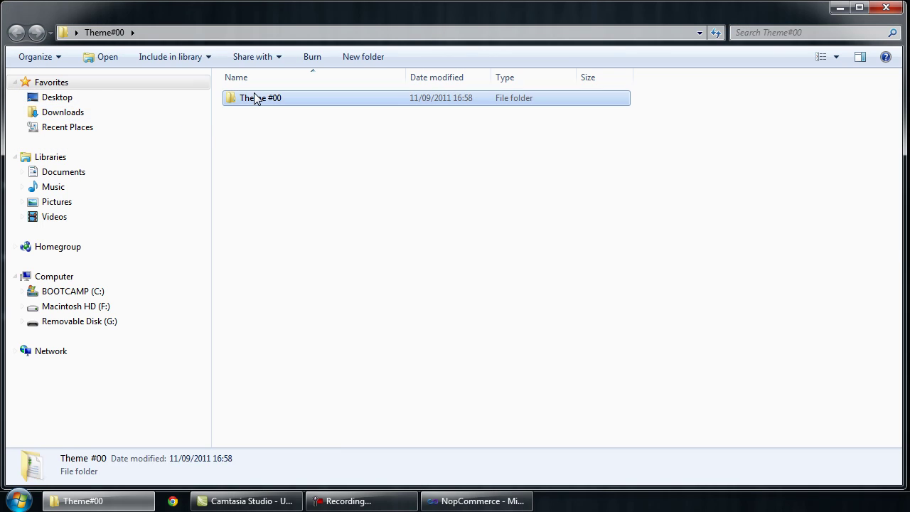
pyautogui.doubleClick(255, 98)
pyautogui.click(275, 131)
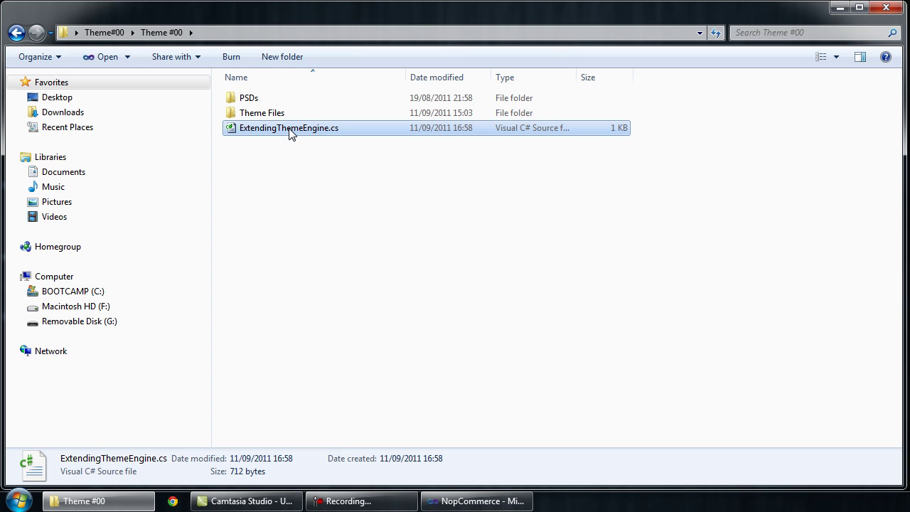
pyautogui.rightClick(290, 134)
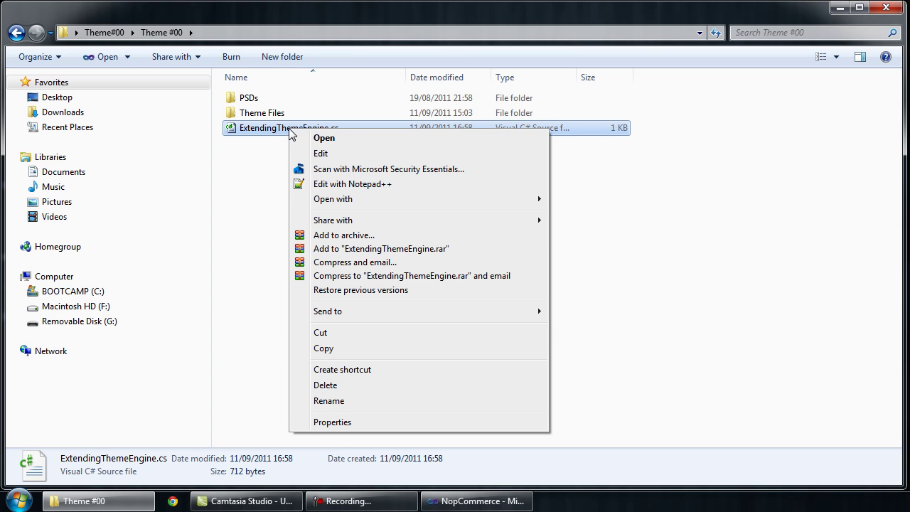
pyautogui.click(311, 184)
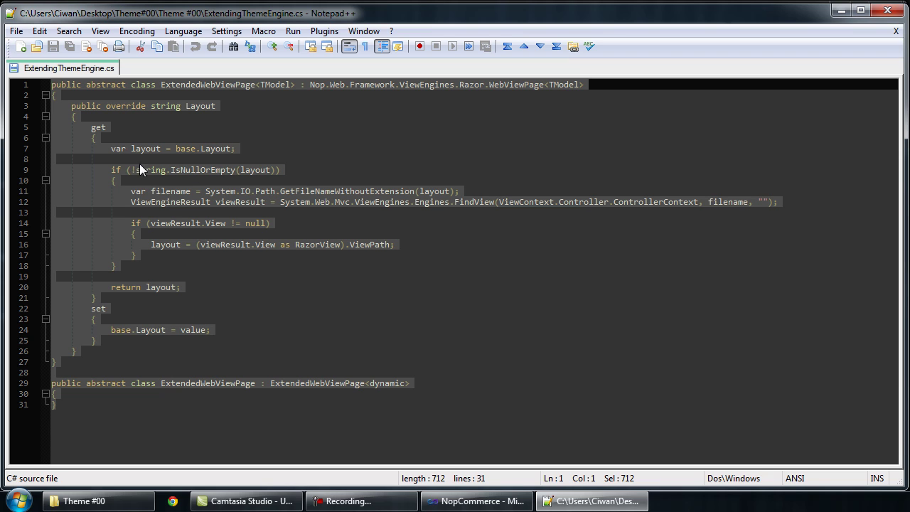
# Step: Select and copy the entire ExtendingThemeEngine.cs code
pyautogui.click(199, 276)
pyautogui.hotkey('ctrl', 'a')
pyautogui.click(39, 31)
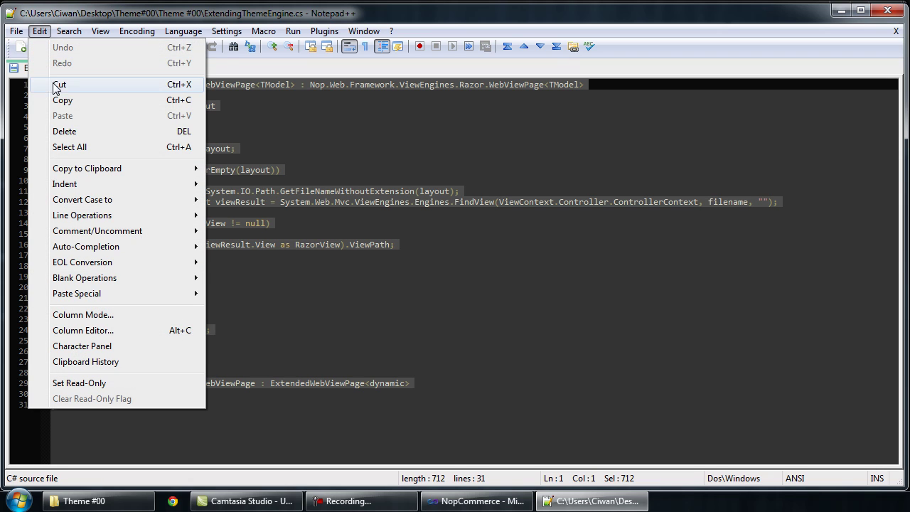
pyautogui.click(62, 100)
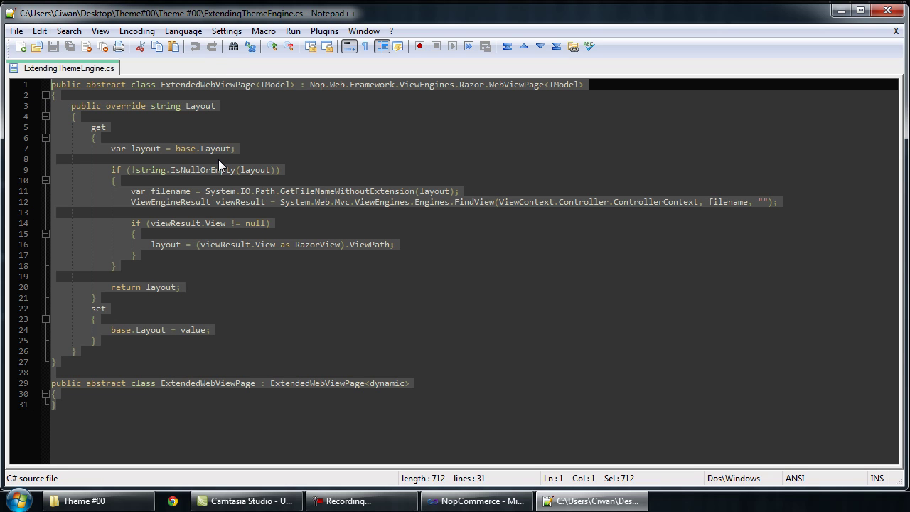
# Step: Close Notepad++ and the Theme #00 folder window to return to Visual Studio
pyautogui.click(886, 10)
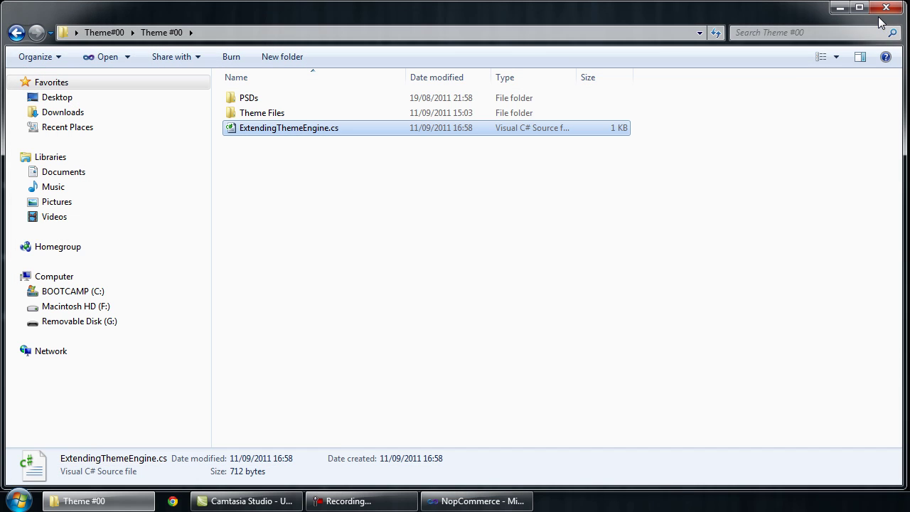
pyautogui.click(734, 149)
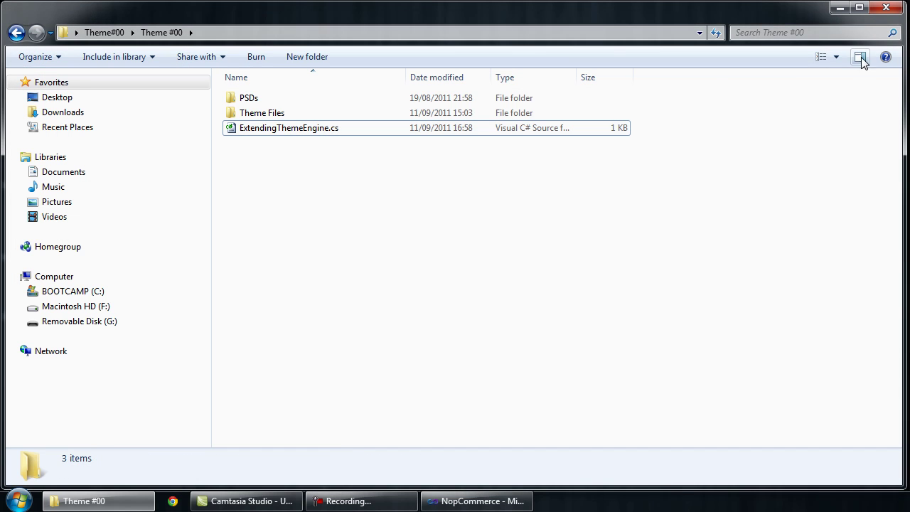
pyautogui.click(887, 10)
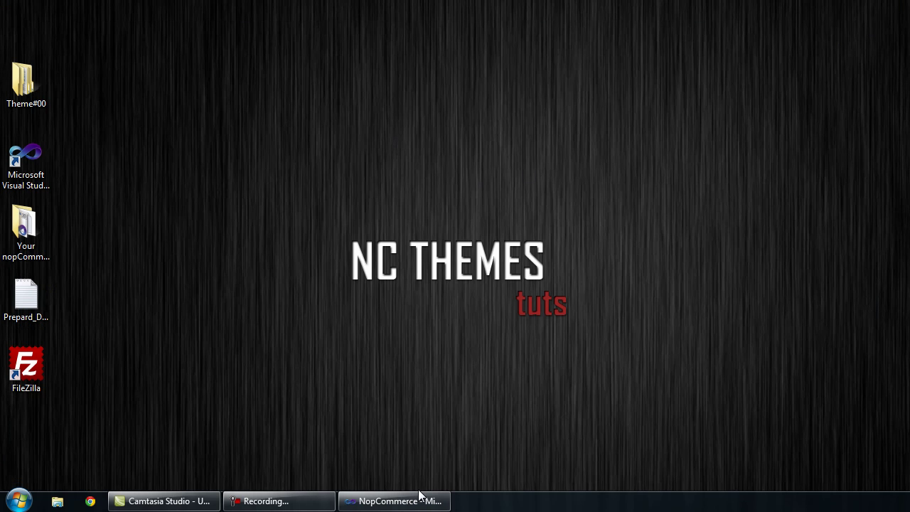
pyautogui.moveTo(418, 500)
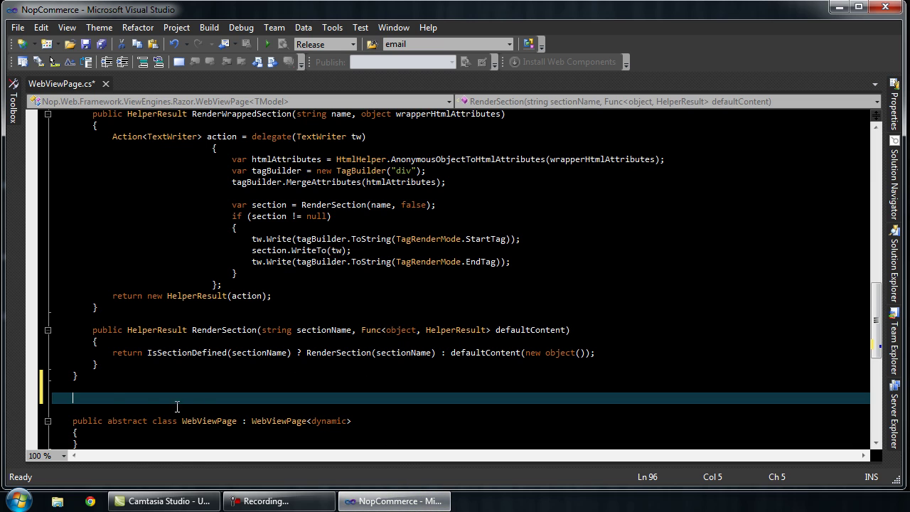
# Step: Paste the ExtendedWebViewPage classes after the class's closing brace, then save and close WebViewPage.cs
pyautogui.click(43, 27)
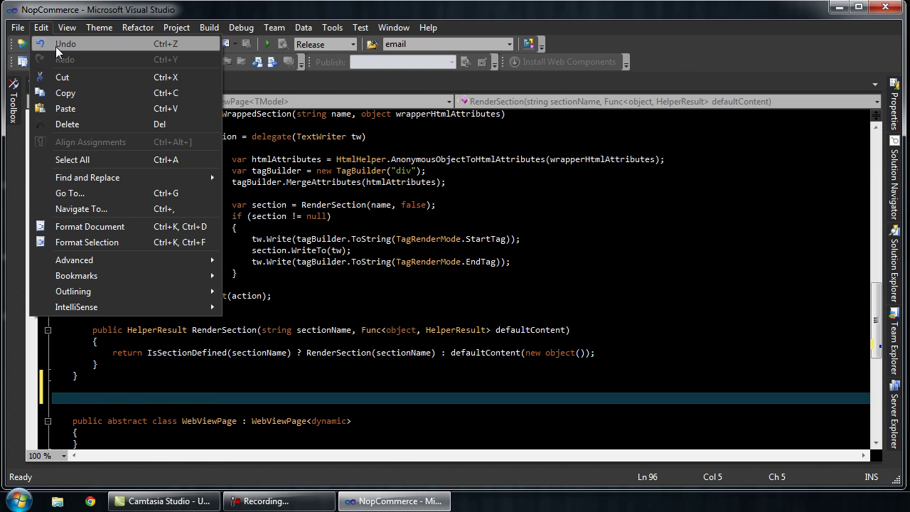
pyautogui.click(60, 110)
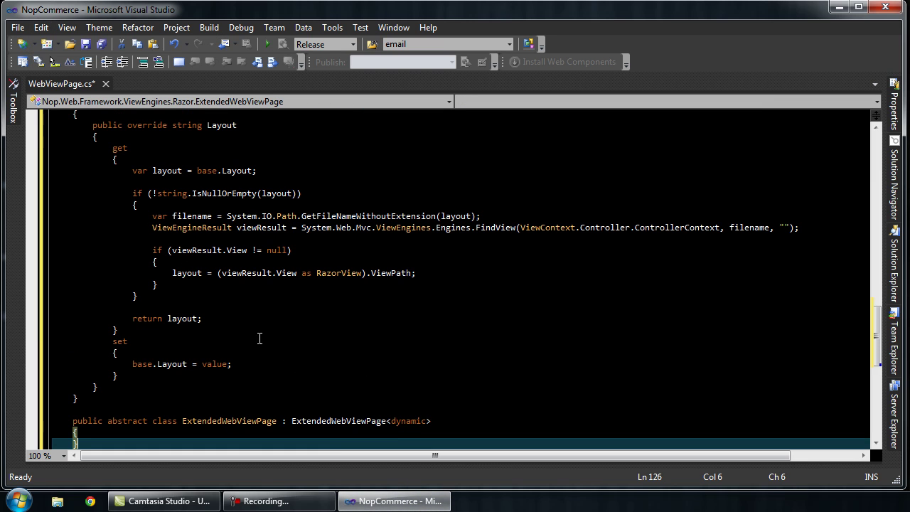
pyautogui.click(254, 308)
pyautogui.scroll(-2, 284, 352)
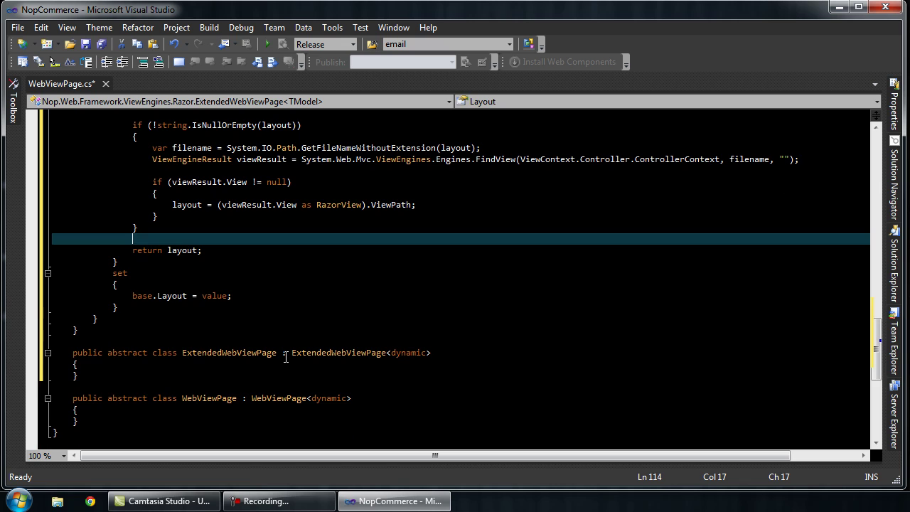
pyautogui.scroll(6, 282, 332)
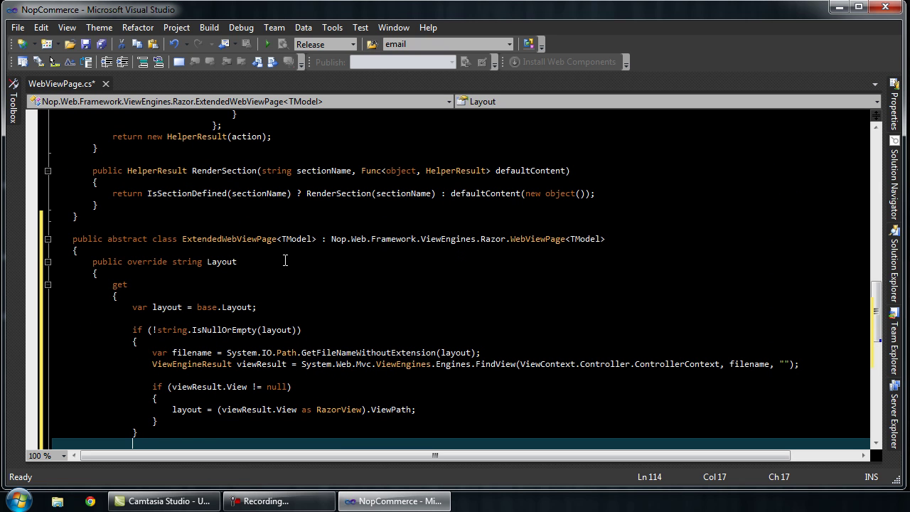
pyautogui.click(85, 44)
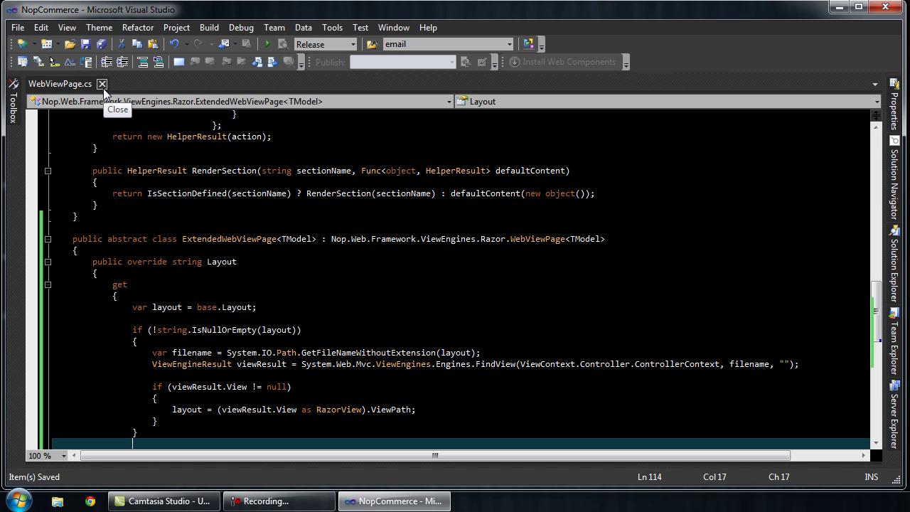
pyautogui.click(103, 85)
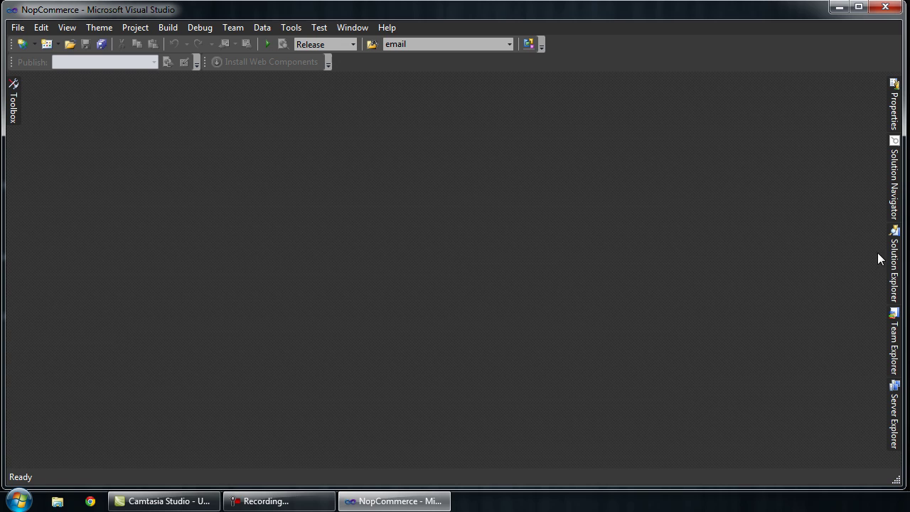
# Step: Pin Solution Explorer open and collapse the Razor, ViewEngines and Nop.Web.Framework nodes
pyautogui.click(894, 270)
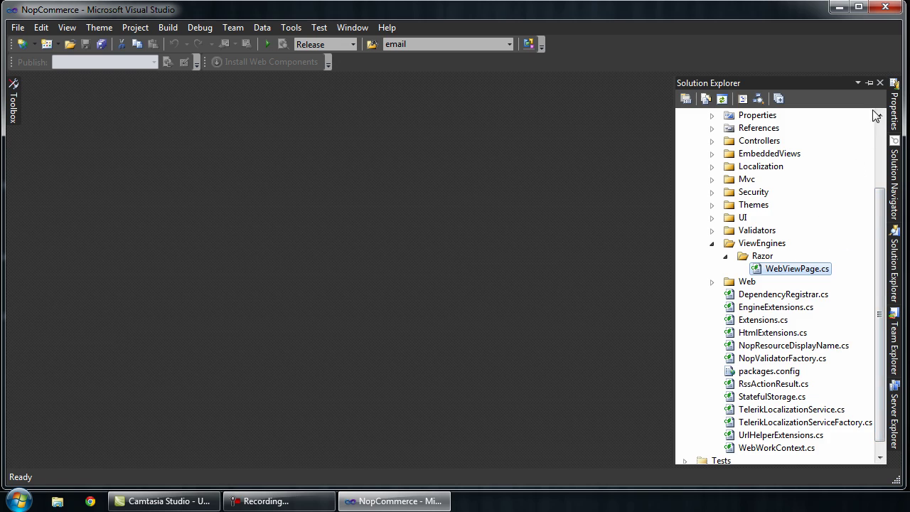
pyautogui.click(868, 82)
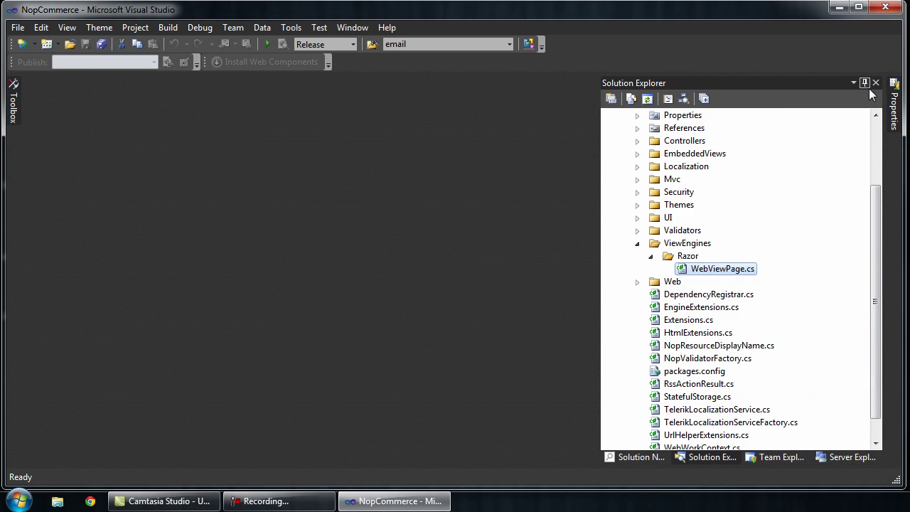
pyautogui.click(649, 256)
pyautogui.click(637, 243)
pyautogui.scroll(3, 642, 240)
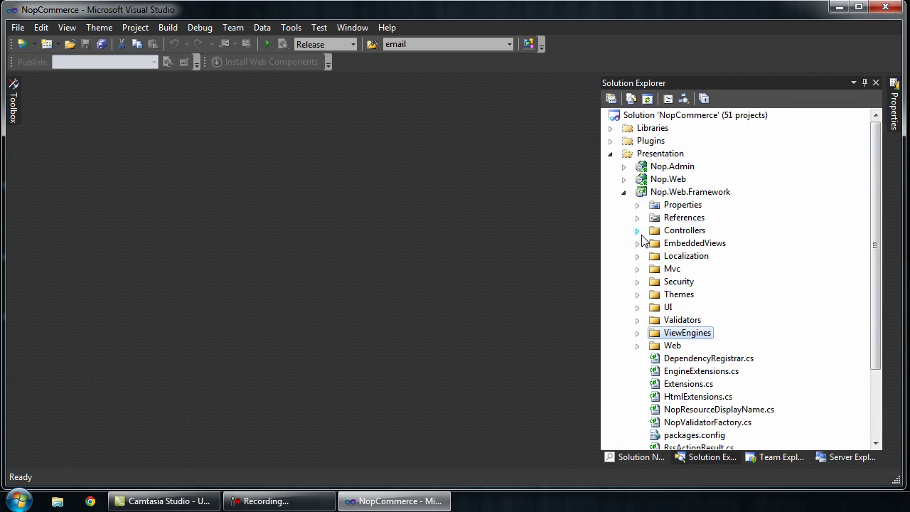
pyautogui.click(624, 191)
# Step: Open the Web.config in Nop.Web's Views folder
pyautogui.click(654, 181)
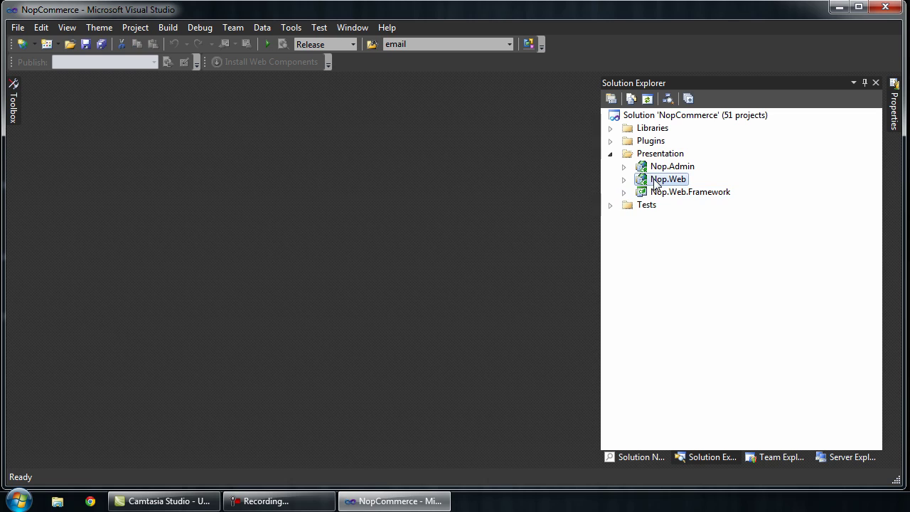
pyautogui.click(624, 179)
pyautogui.click(636, 294)
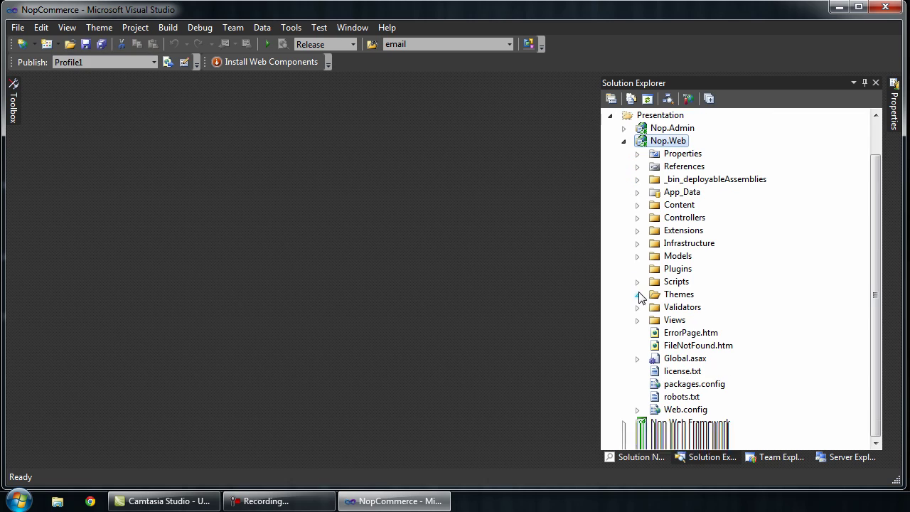
pyautogui.click(658, 321)
pyautogui.click(637, 321)
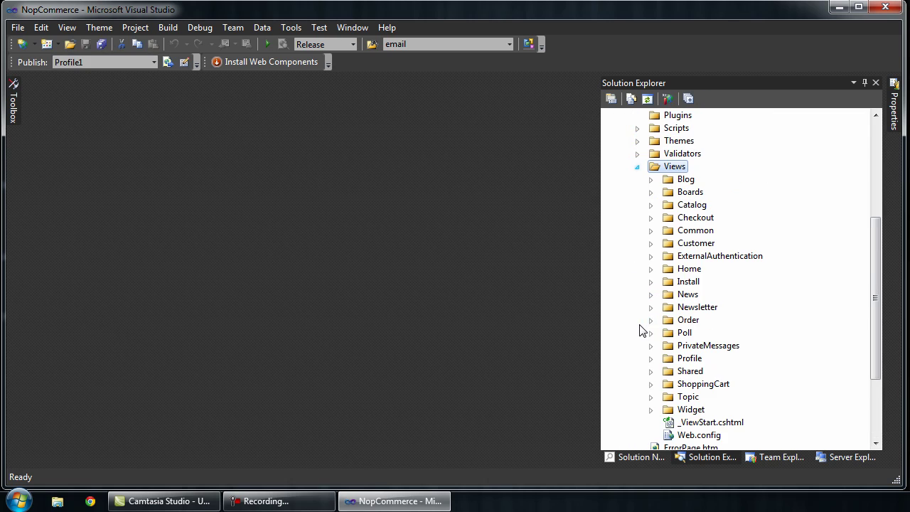
pyautogui.doubleClick(689, 436)
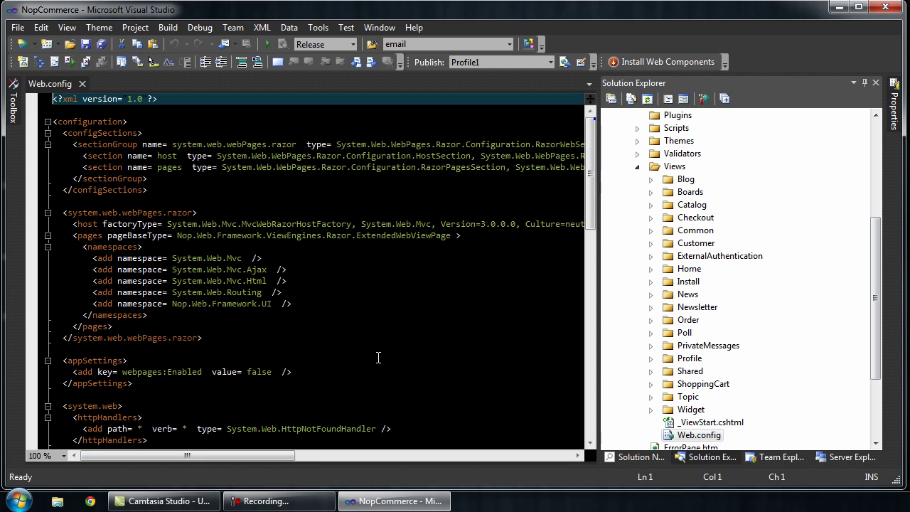
# Step: Confirm pageBaseType is Nop.Web.Framework.ViewEngines.Razor.ExtendedWebViewPage, then save and close Web.config
pyautogui.click(328, 262)
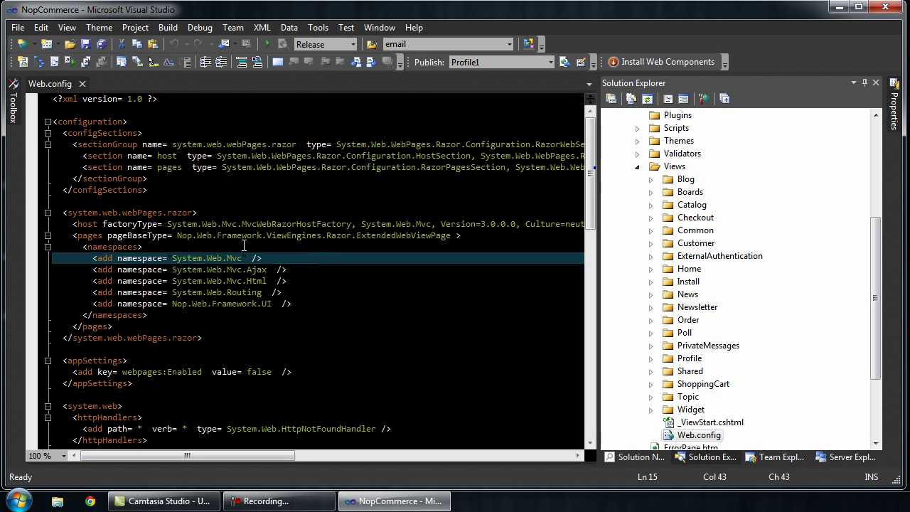
pyautogui.moveTo(178, 236); pyautogui.dragTo(267, 235)
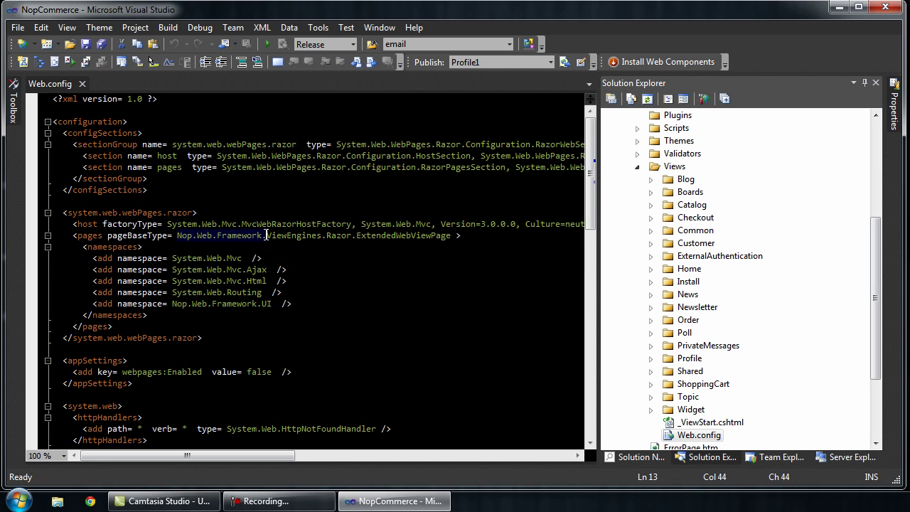
pyautogui.moveTo(353, 237); pyautogui.dragTo(183, 236)
pyautogui.click(393, 250)
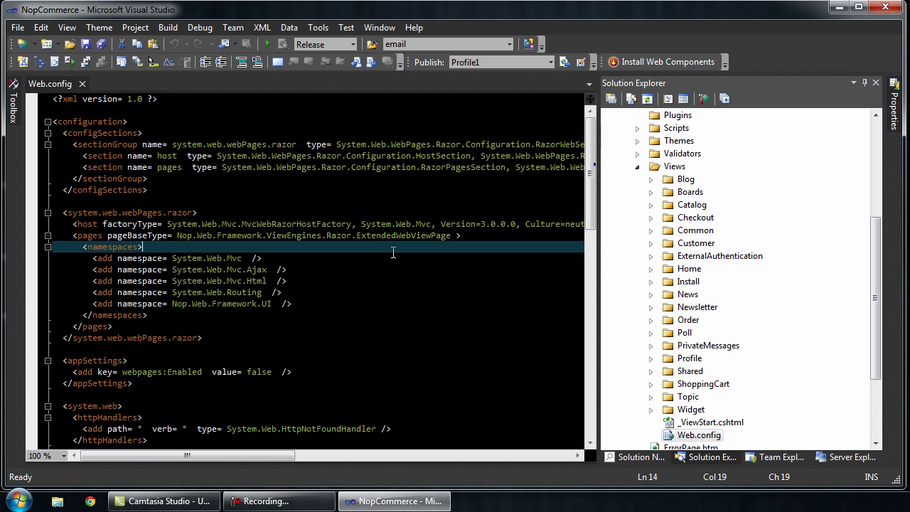
pyautogui.click(394, 235)
pyautogui.press('Right')
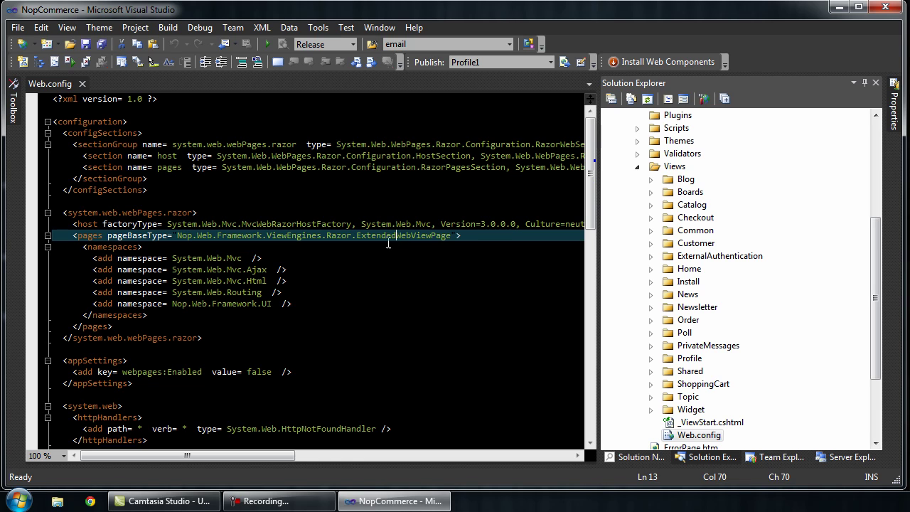
pyautogui.hotkey('ctrl', 'shift', 'Left')
pyautogui.press('Delete')
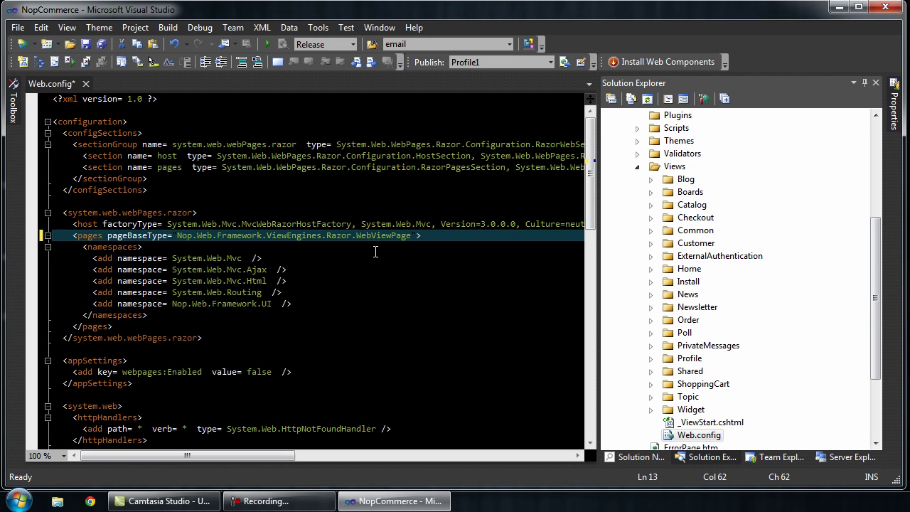
pyautogui.hotkey('ctrl', 'z')
pyautogui.click(371, 248)
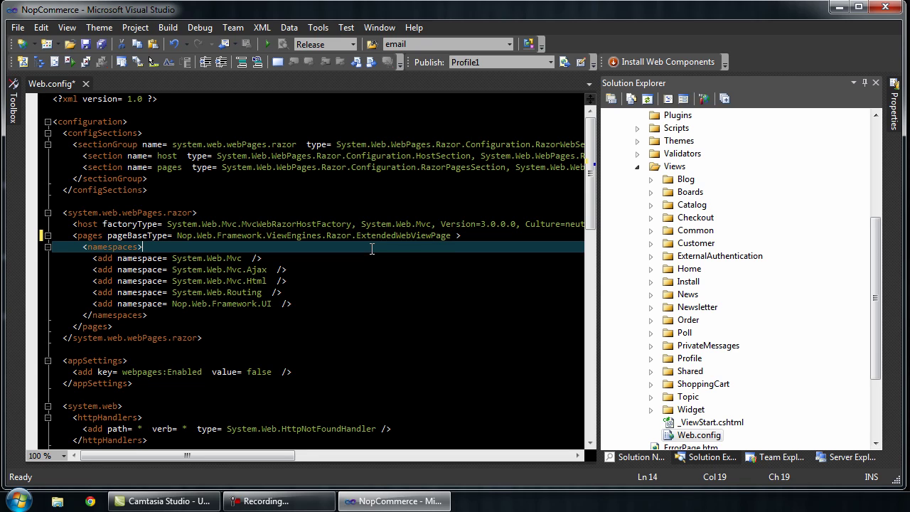
pyautogui.click(85, 44)
pyautogui.click(83, 83)
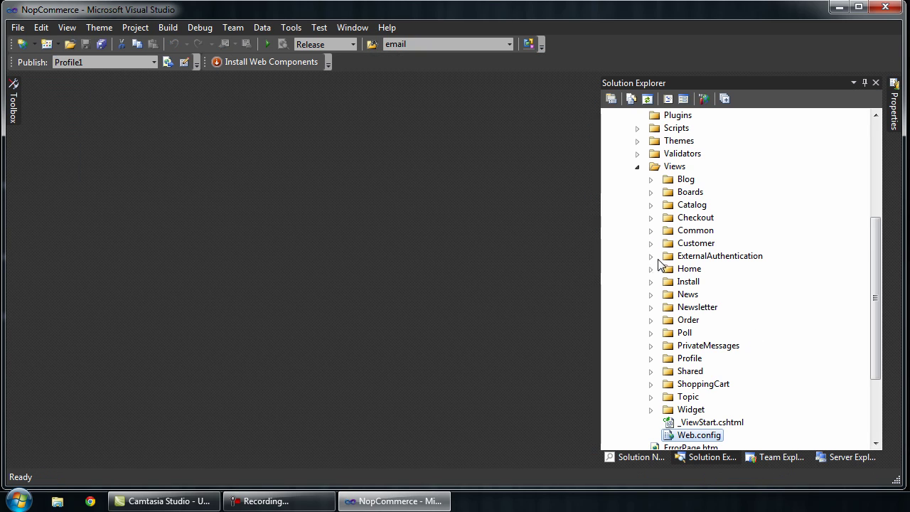
# Step: Collapse Views and expand Nop.Web's Themes folder to list DarkOrange and nopClassic
pyautogui.click(635, 166)
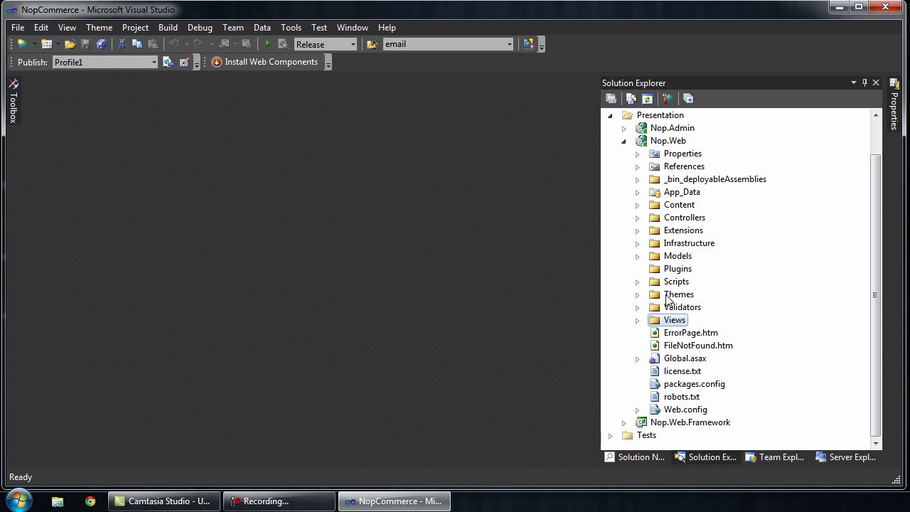
pyautogui.click(670, 296)
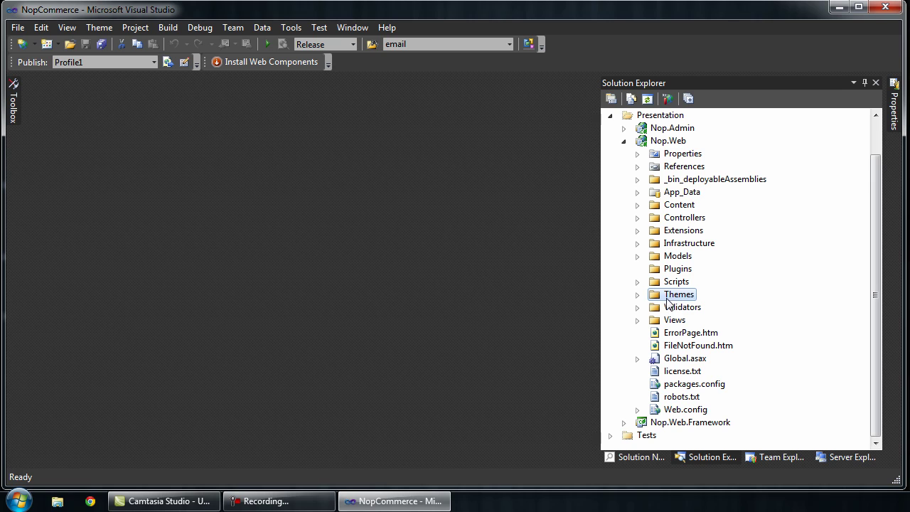
pyautogui.click(637, 295)
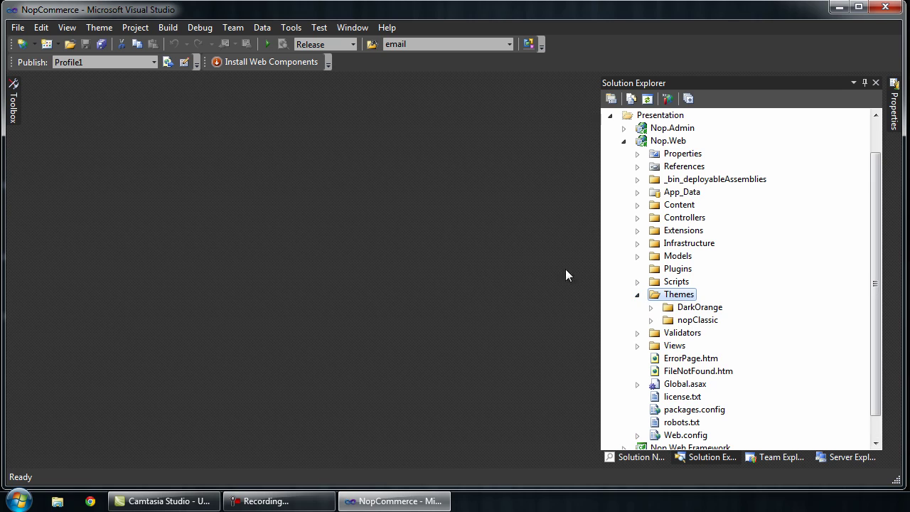
# Step: Place Visual Studio beside Explorer and open Theme#00 > Theme #00 > Theme Files
pyautogui.moveTo(4, 193); pyautogui.dragTo(378, 208)
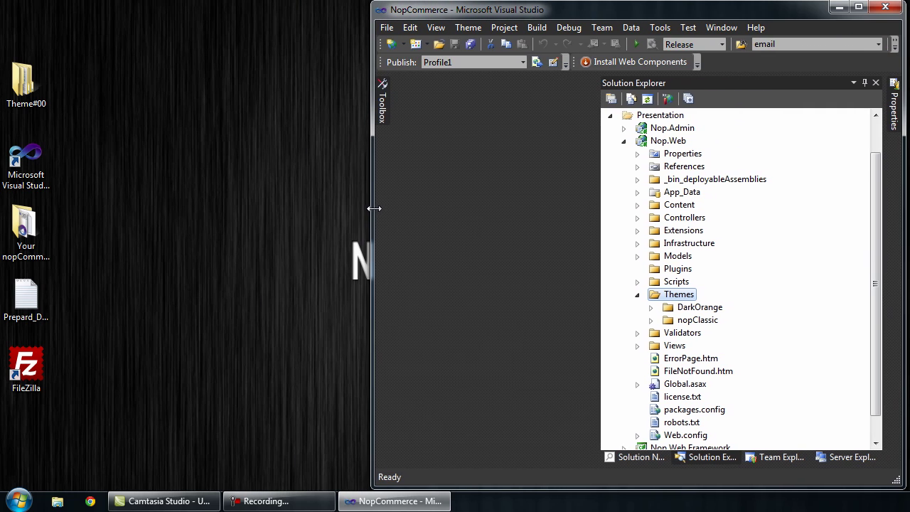
pyautogui.doubleClick(44, 104)
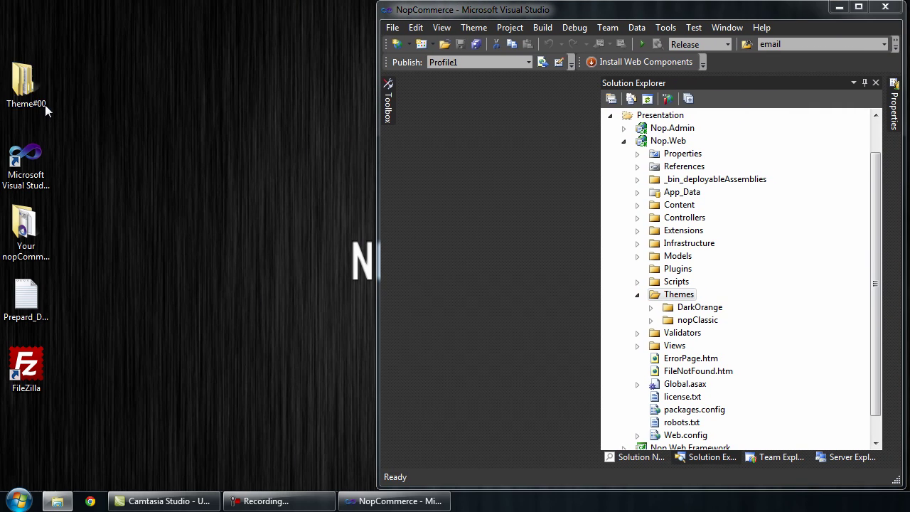
pyautogui.moveTo(902, 160); pyautogui.dragTo(370, 166)
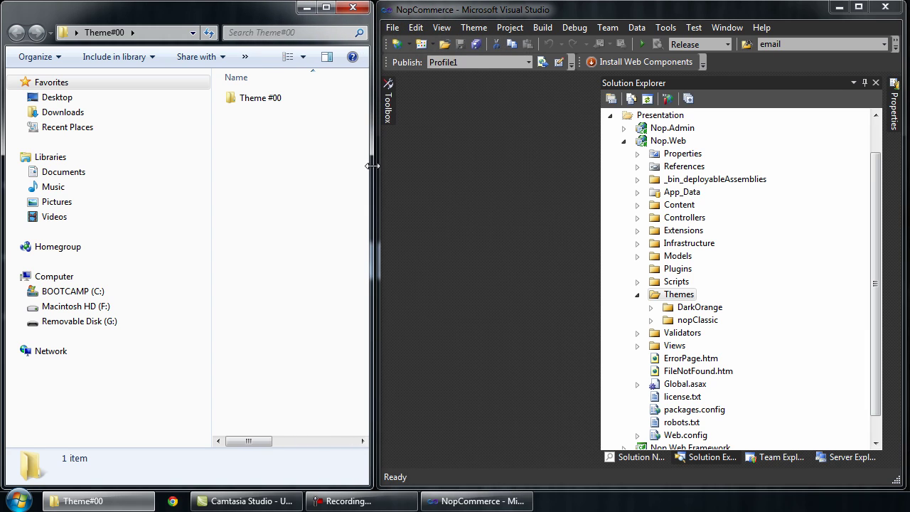
pyautogui.doubleClick(270, 99)
pyautogui.doubleClick(278, 114)
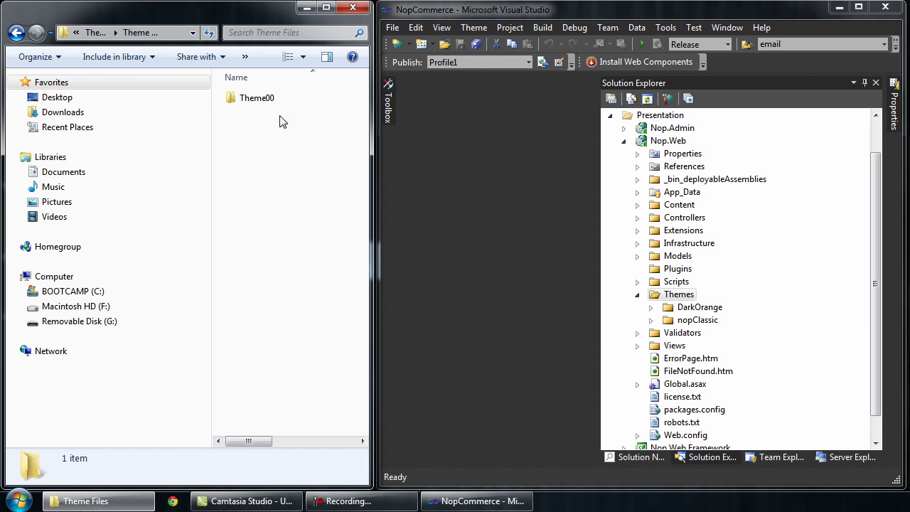
# Step: Drag the Theme00 folder into Nop.Web's Themes folder, then close Explorer
pyautogui.click(266, 101)
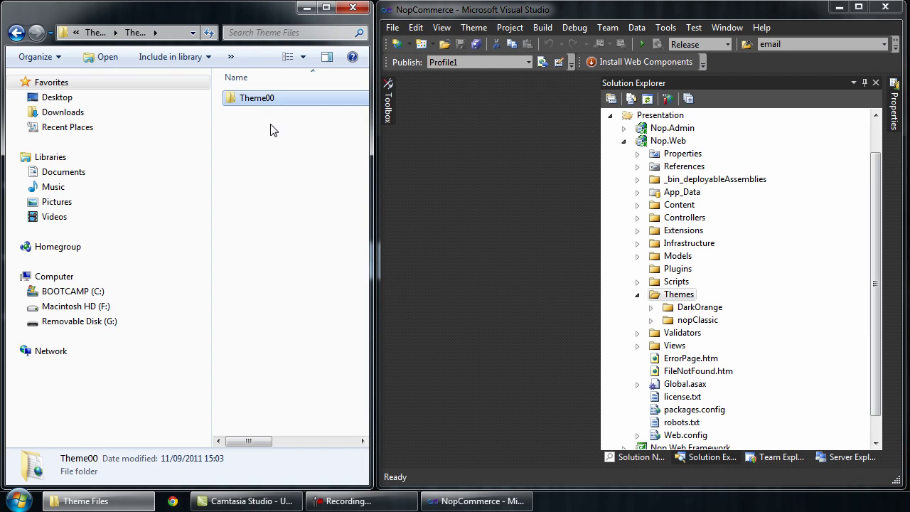
pyautogui.moveTo(261, 103); pyautogui.dragTo(662, 299)
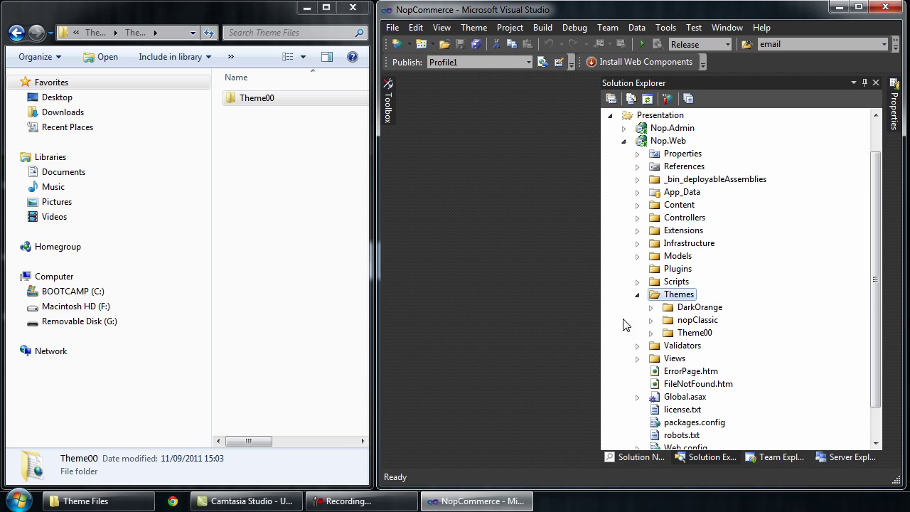
pyautogui.click(696, 334)
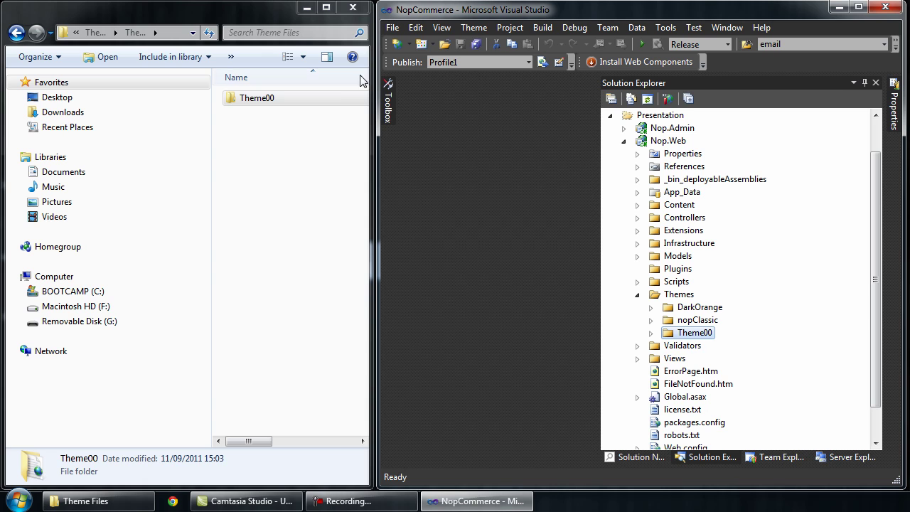
pyautogui.click(353, 7)
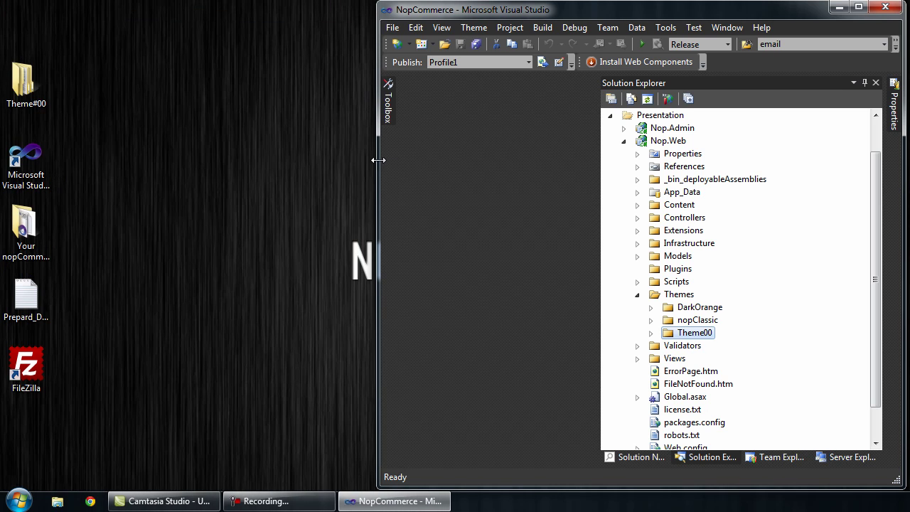
# Step: Widen Visual Studio and browse Theme00's Content, images, styles.css and Views folders
pyautogui.moveTo(377, 160); pyautogui.dragTo(6, 179)
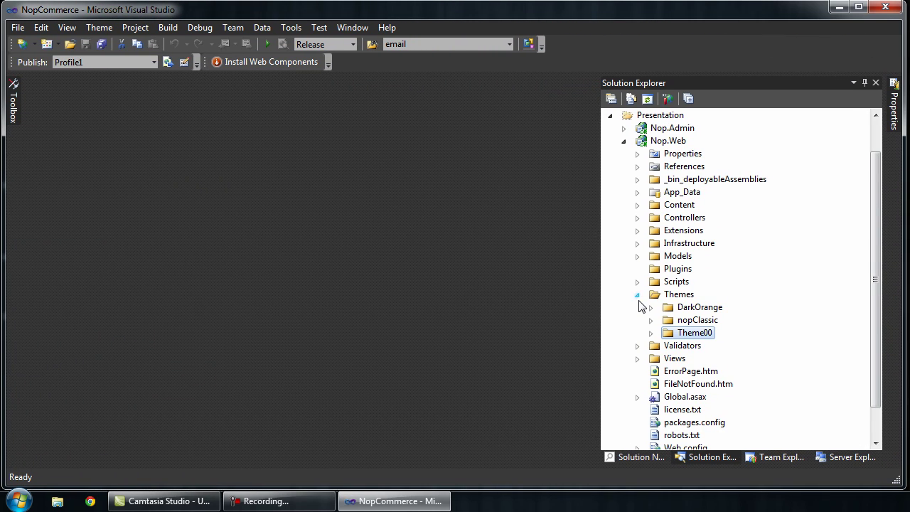
pyautogui.click(650, 332)
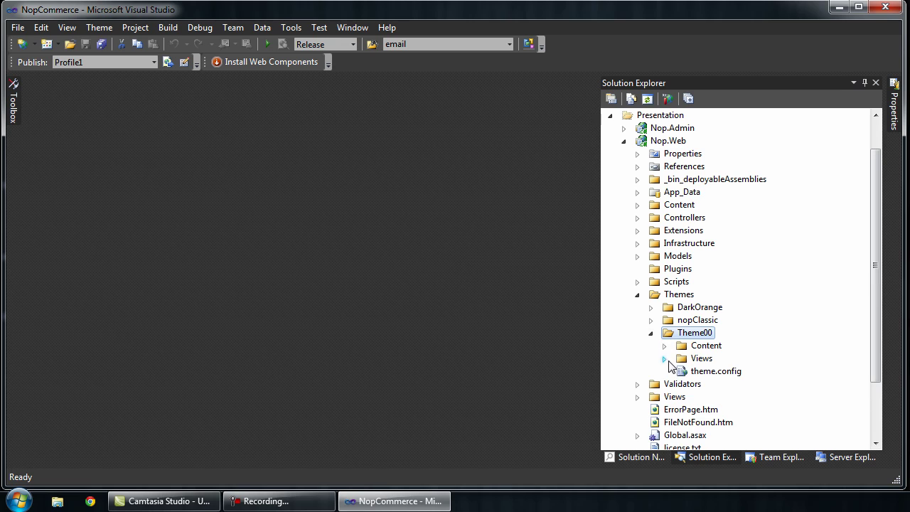
pyautogui.click(664, 345)
pyautogui.click(677, 358)
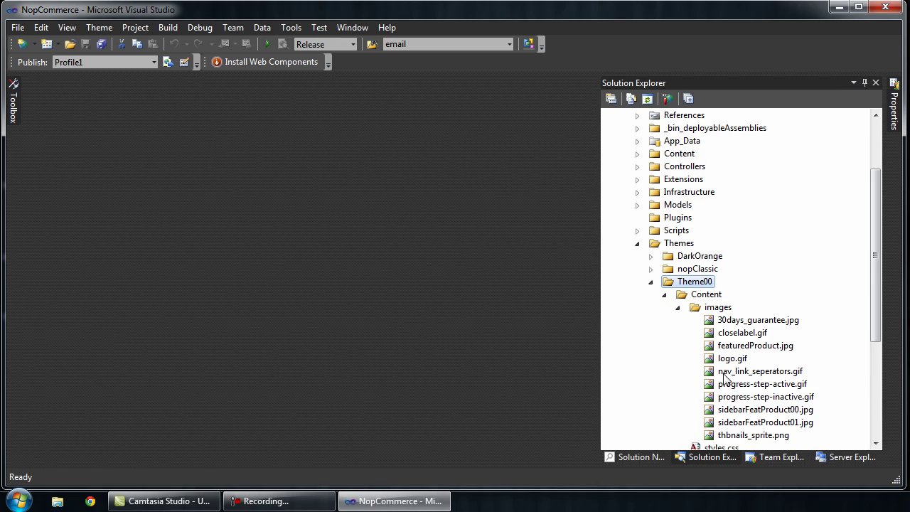
pyautogui.click(678, 307)
pyautogui.click(717, 323)
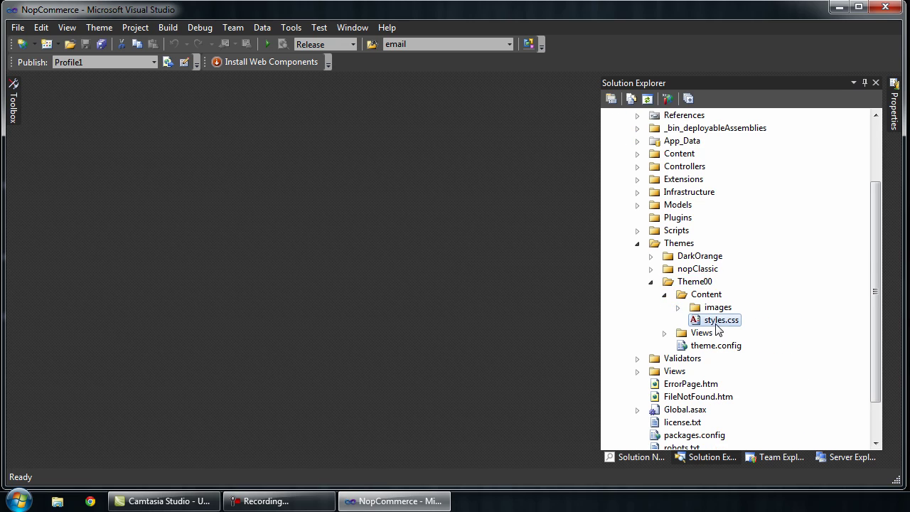
pyautogui.click(663, 294)
pyautogui.click(663, 308)
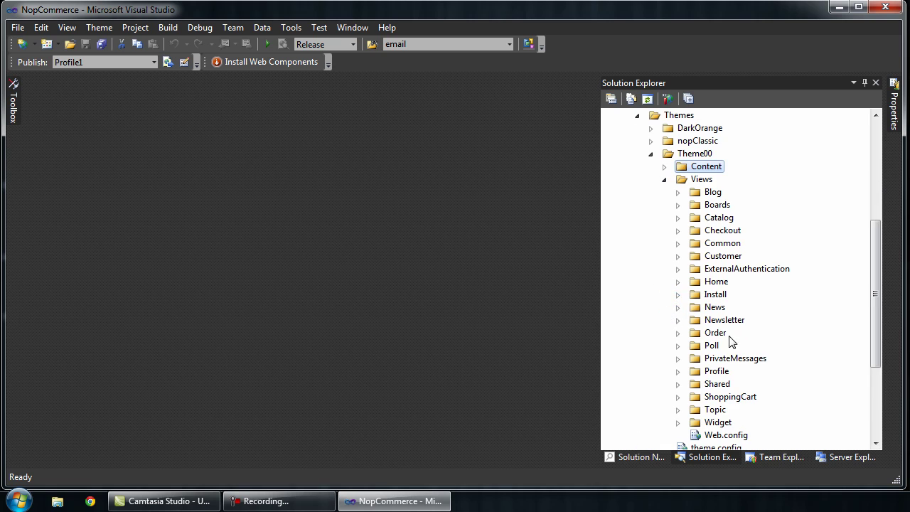
# Step: Collapse Views, Theme00, Themes and Nop.Web, then select the NopCommerce solution root
pyautogui.click(665, 179)
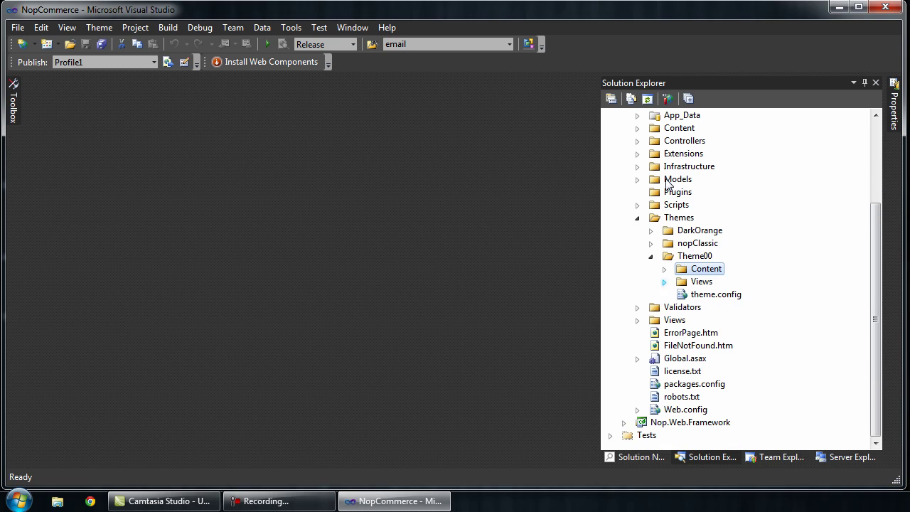
pyautogui.click(650, 257)
pyautogui.click(637, 255)
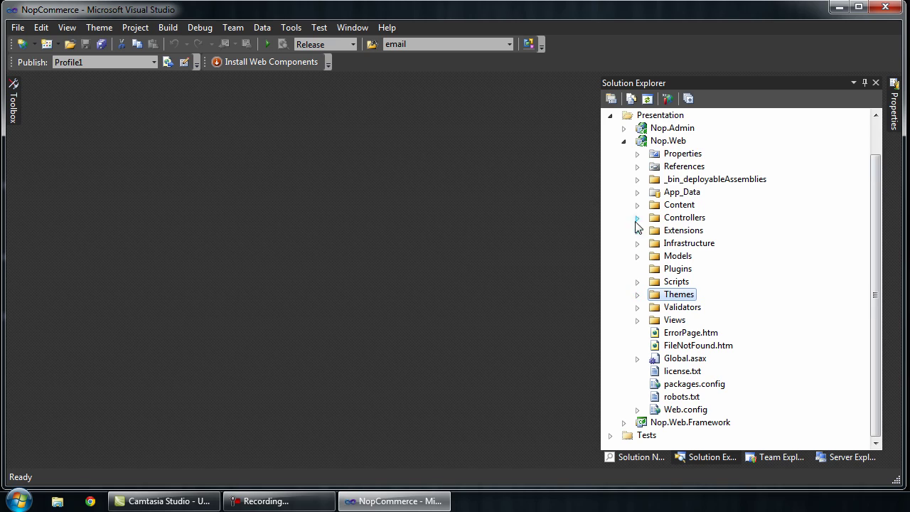
pyautogui.click(623, 141)
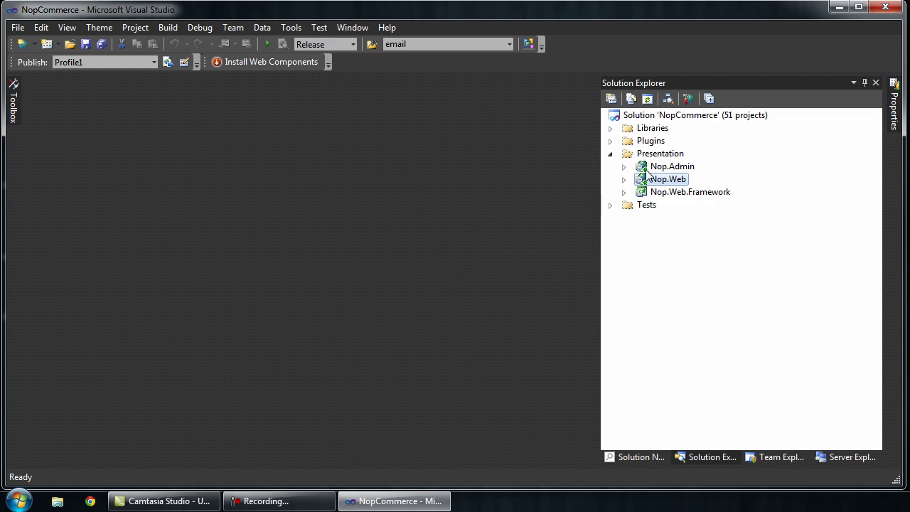
pyautogui.click(666, 120)
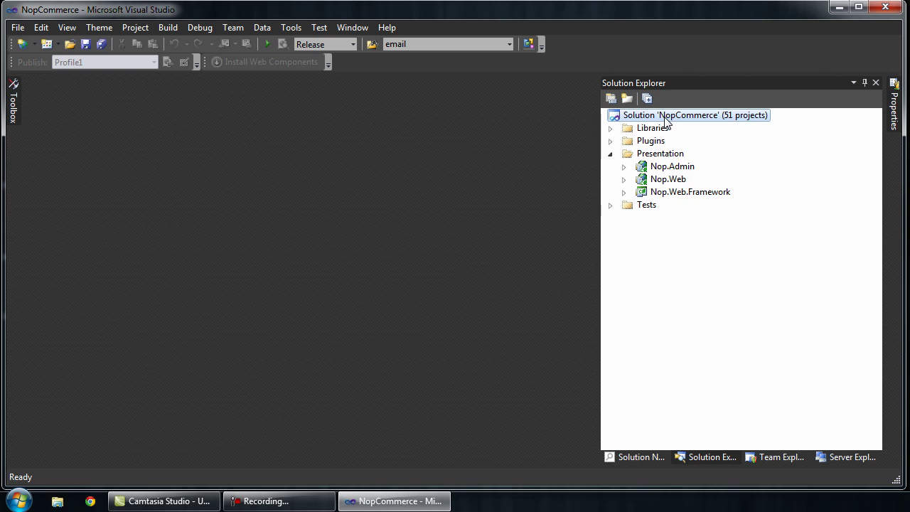
# Step: Set the NopCommerce solution's active configuration to Debug in Configuration Manager
pyautogui.rightClick(664, 118)
pyautogui.click(722, 378)
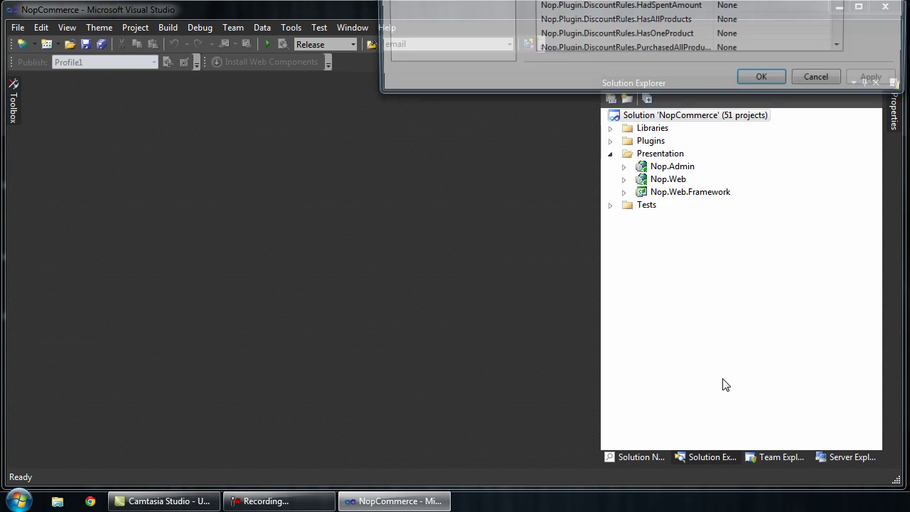
pyautogui.moveTo(587, 0); pyautogui.dragTo(344, 81)
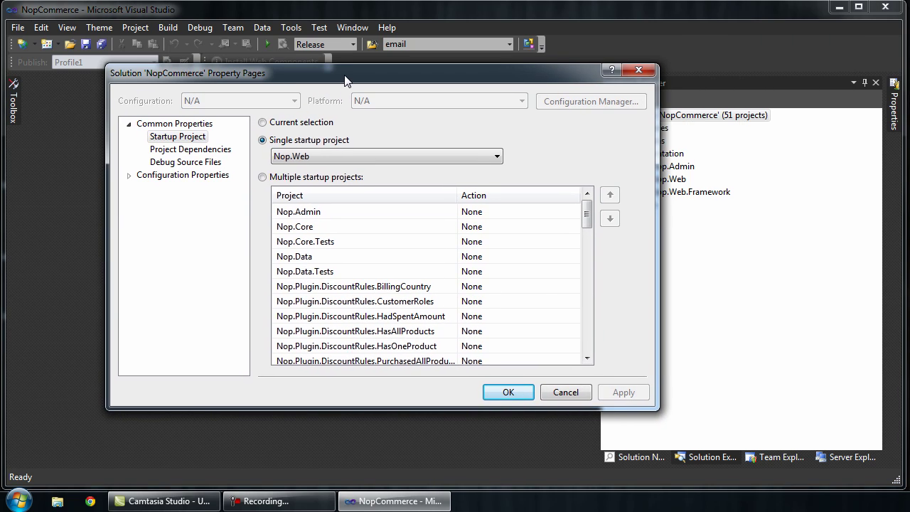
pyautogui.click(192, 177)
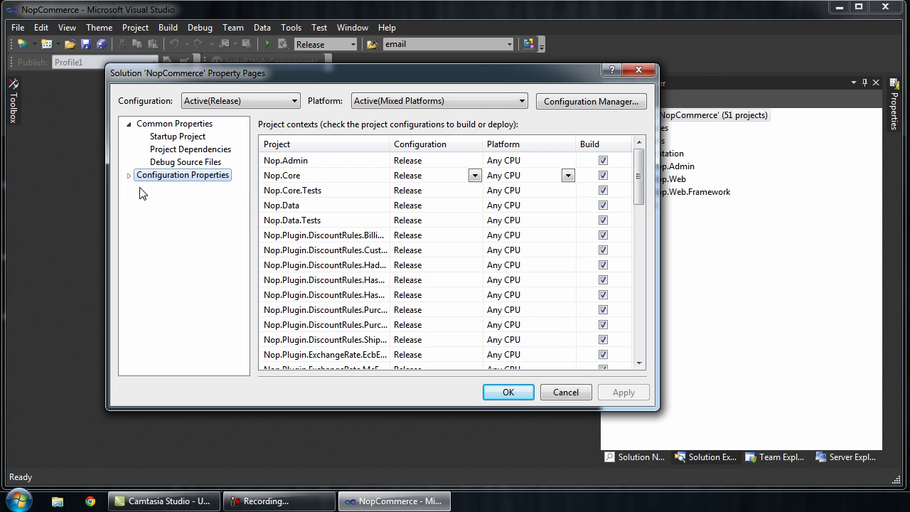
pyautogui.click(584, 103)
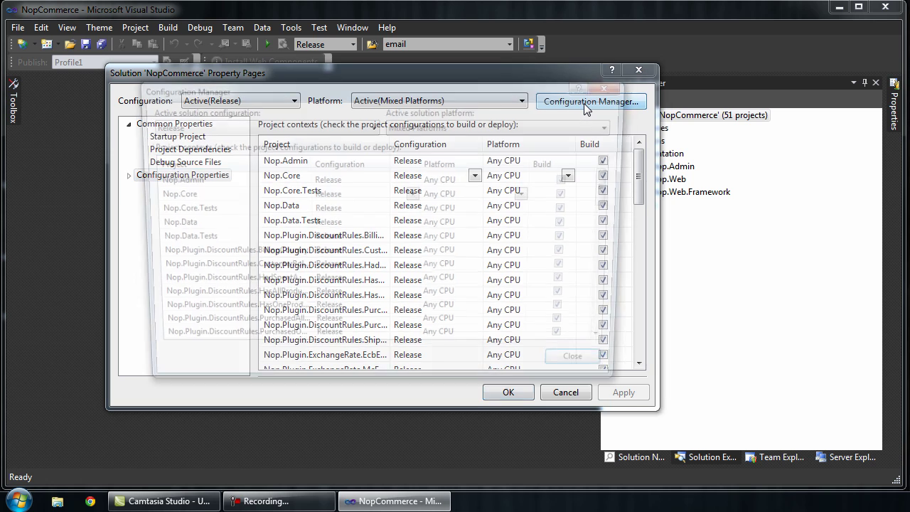
pyautogui.click(183, 126)
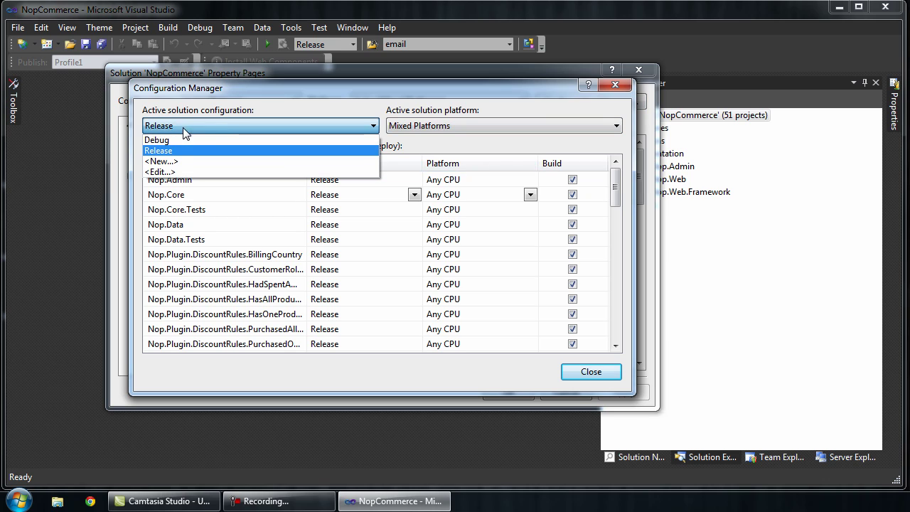
pyautogui.click(177, 140)
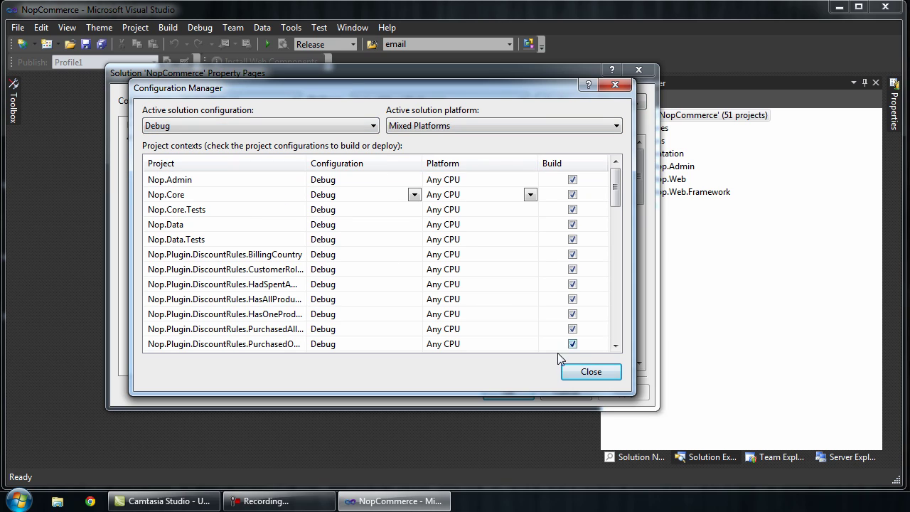
pyautogui.click(575, 369)
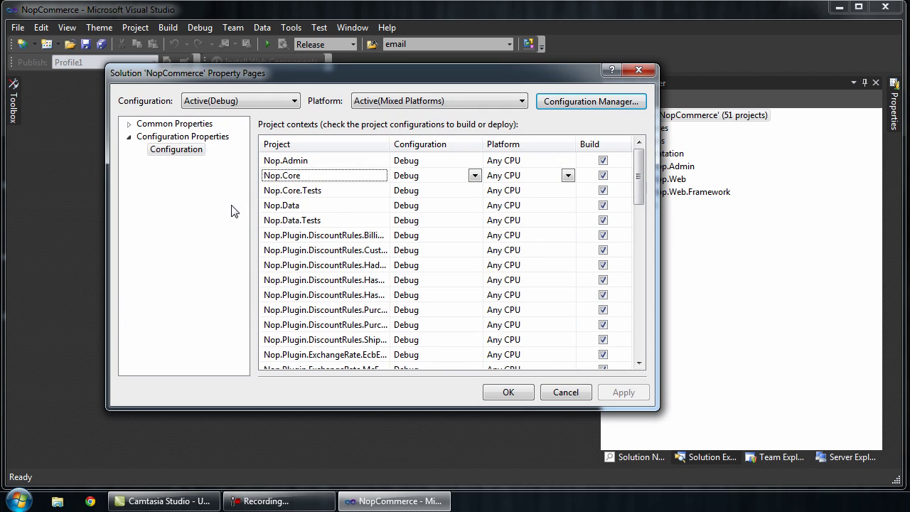
pyautogui.click(506, 393)
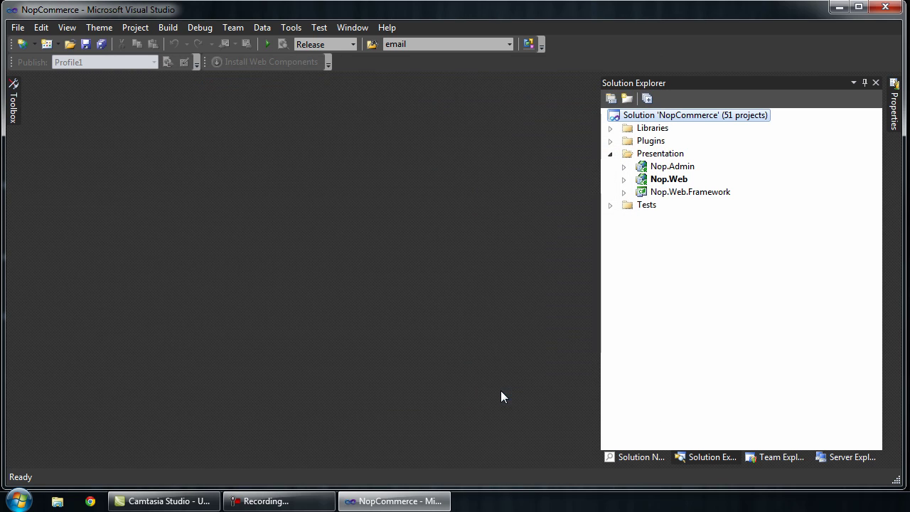
# Step: Reopen the solution's property pages and confirm the project settings
pyautogui.rightClick(633, 123)
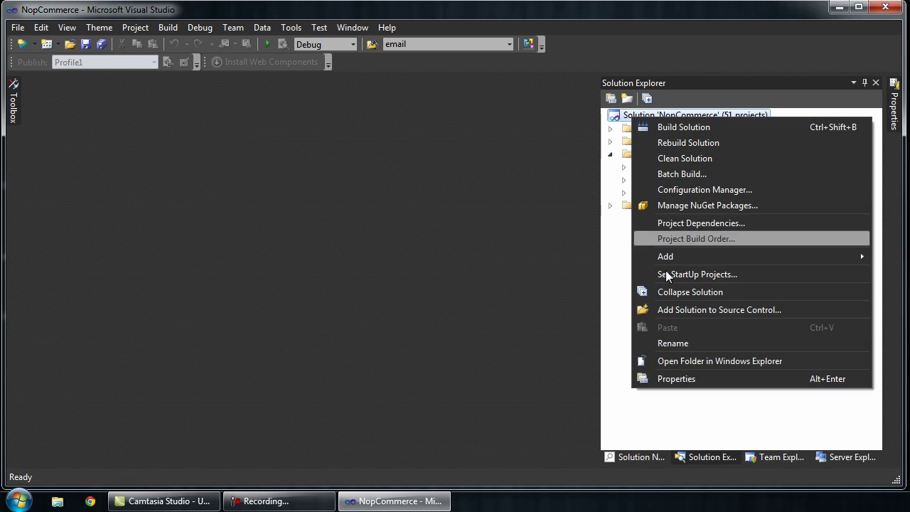
pyautogui.click(684, 380)
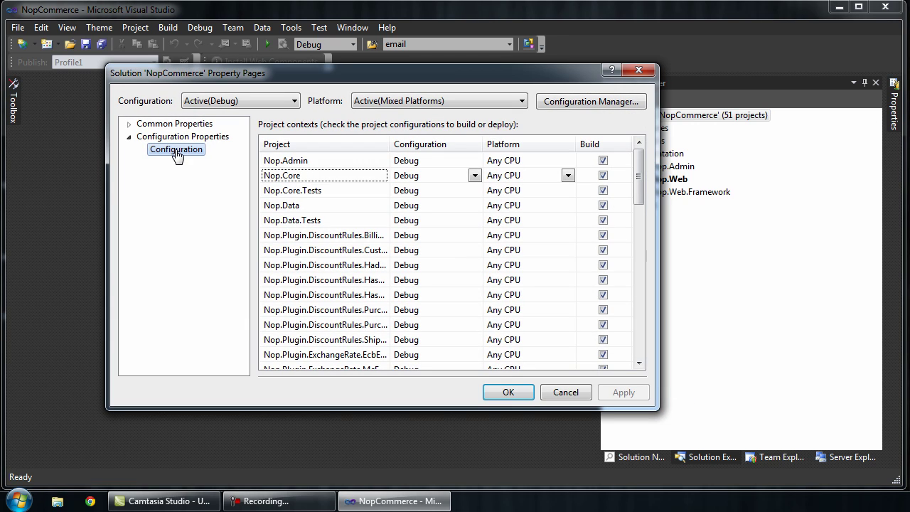
pyautogui.click(514, 393)
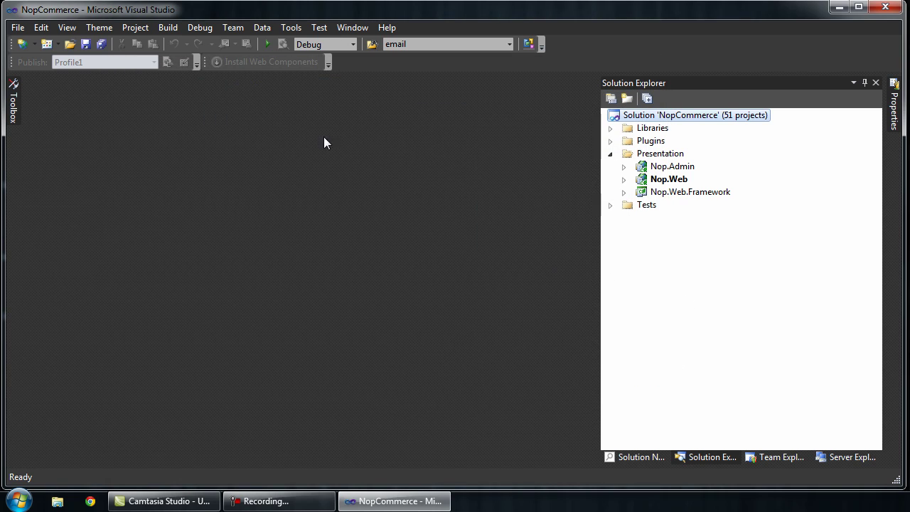
# Step: Build the entire NopCommerce solution from the Build menu
pyautogui.click(169, 31)
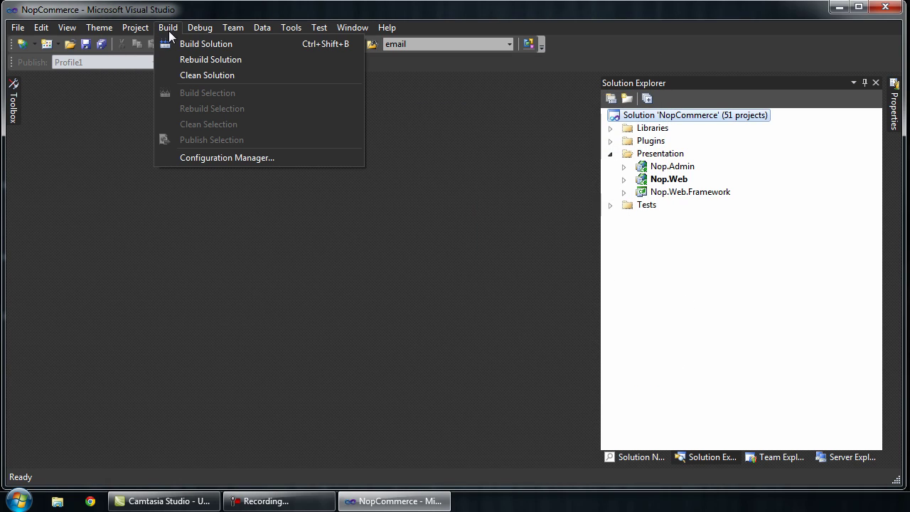
pyautogui.click(213, 44)
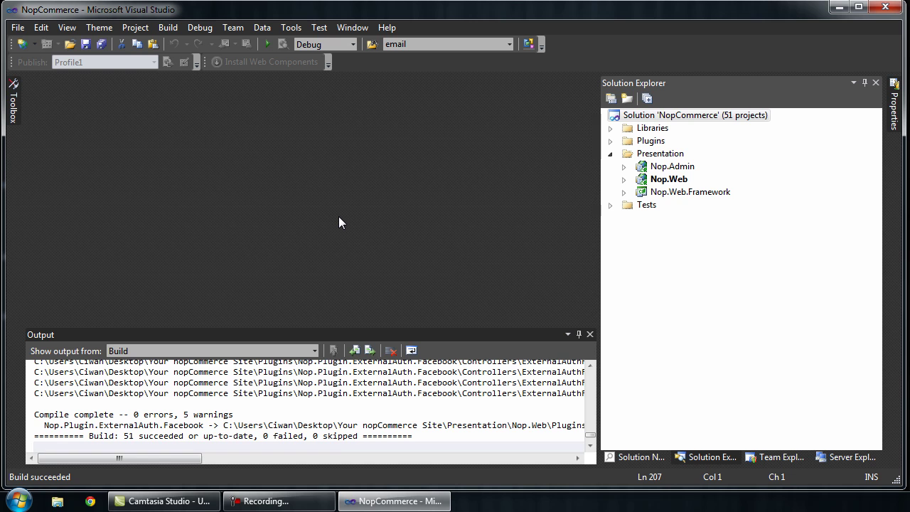
# Step: Run Prepare.bat in the Your nopCommerce Site folder and close its console after 0 errors
pyautogui.click(838, 10)
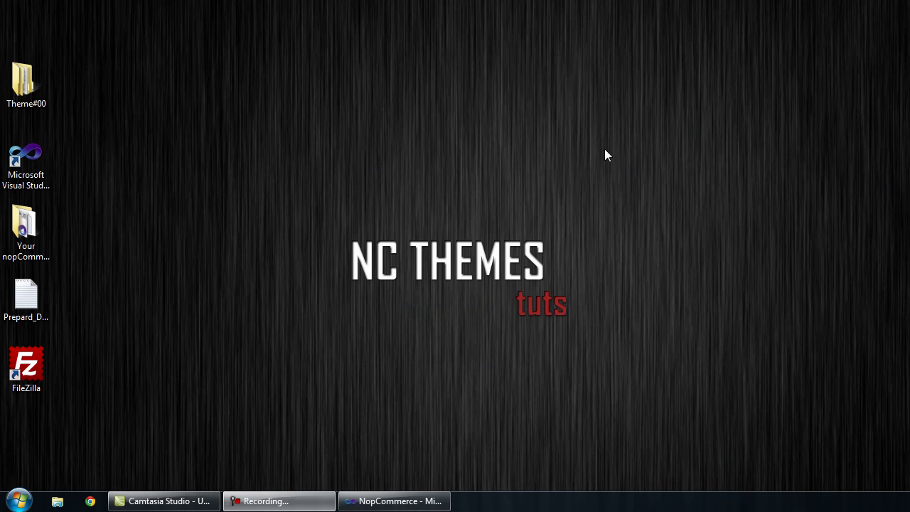
pyautogui.doubleClick(38, 221)
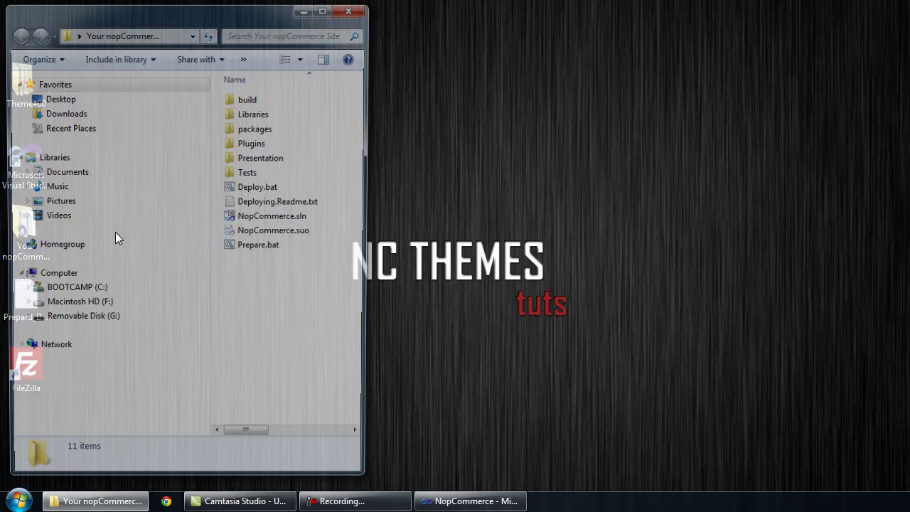
pyautogui.moveTo(371, 74); pyautogui.dragTo(902, 103)
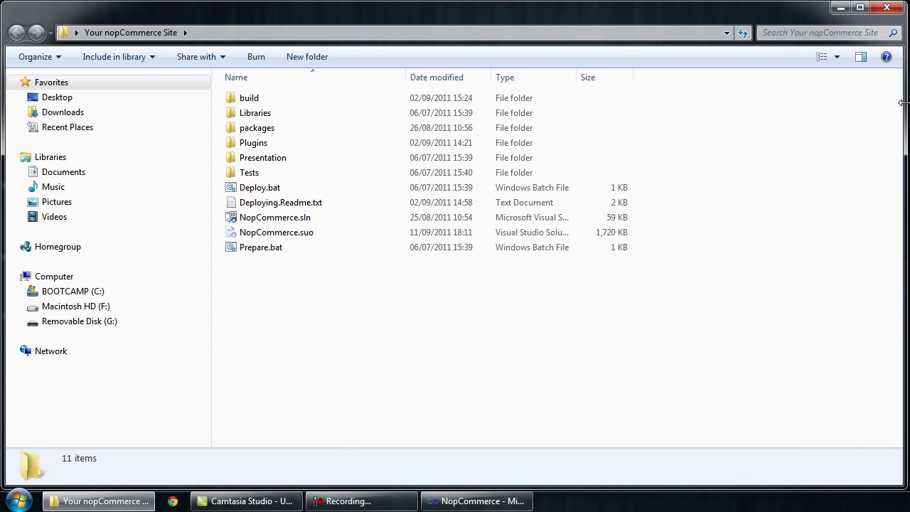
pyautogui.doubleClick(260, 250)
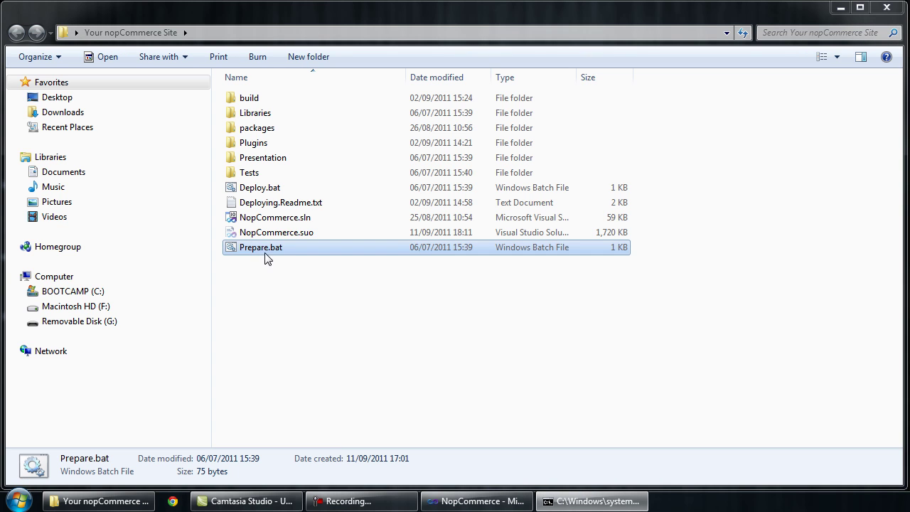
pyautogui.moveTo(355, 8); pyautogui.dragTo(380, 94)
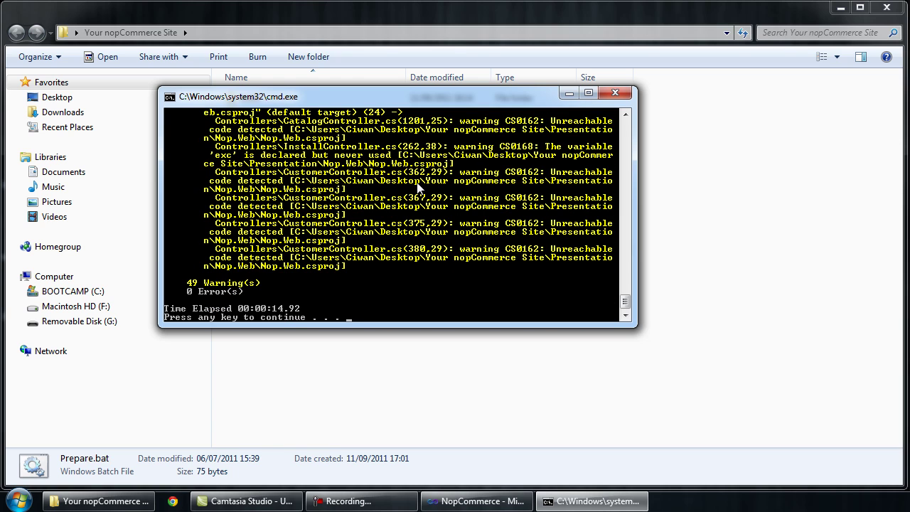
pyautogui.click(611, 99)
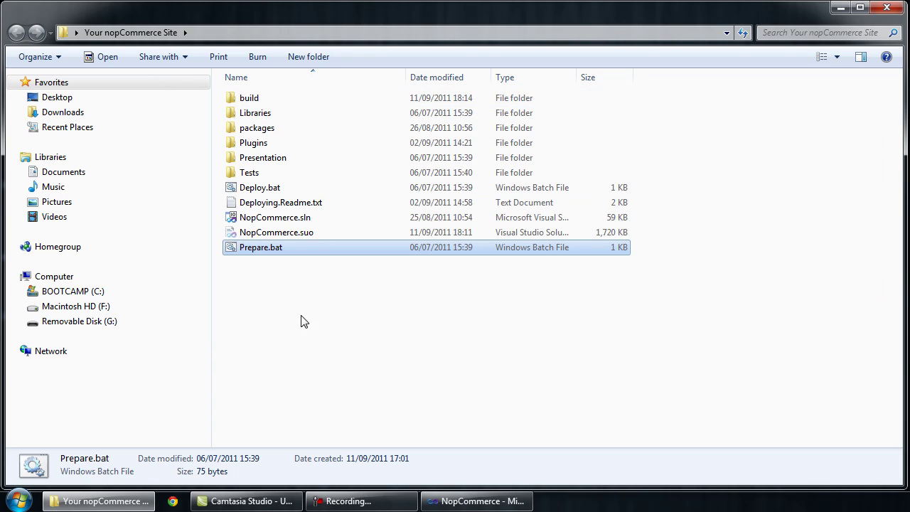
# Step: Run Deploy.bat and dismiss its finished console window
pyautogui.click(275, 301)
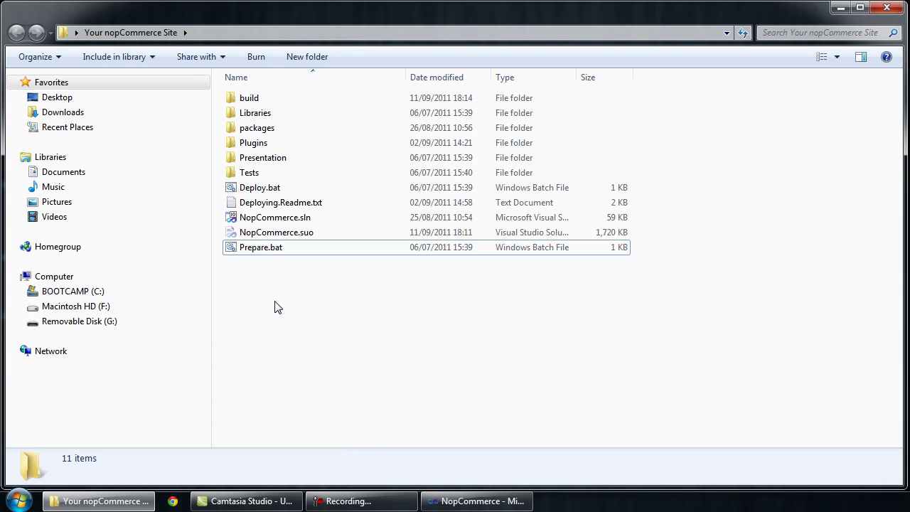
pyautogui.doubleClick(271, 191)
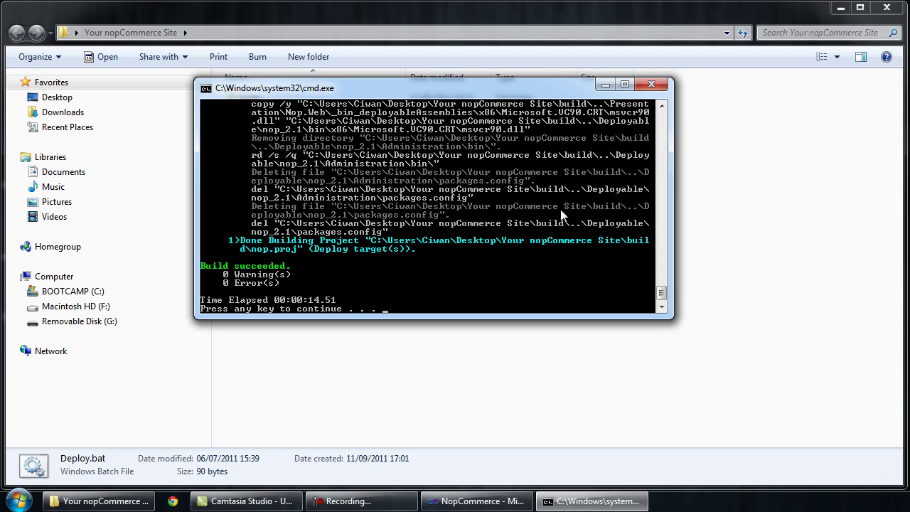
pyautogui.press('Return')
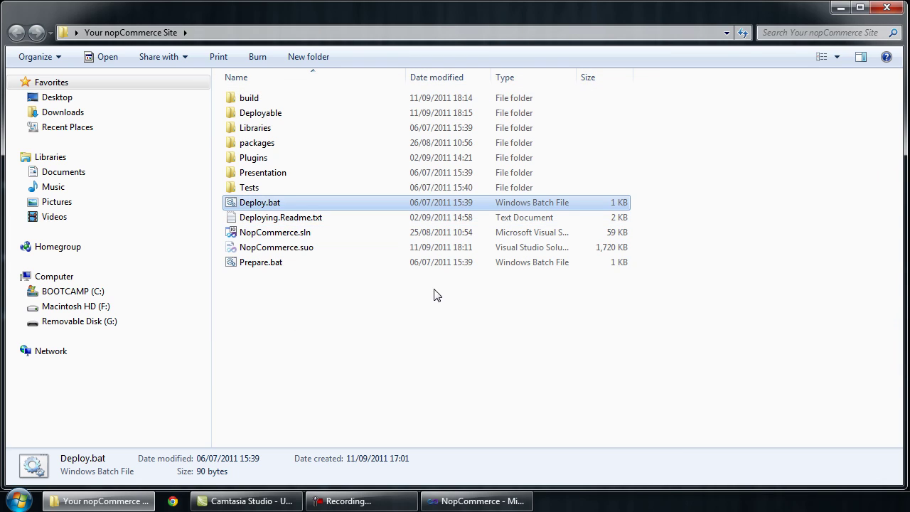
# Step: Open Deployable\nop_2.1, check its 16 items, then close the Explorer window
pyautogui.click(363, 326)
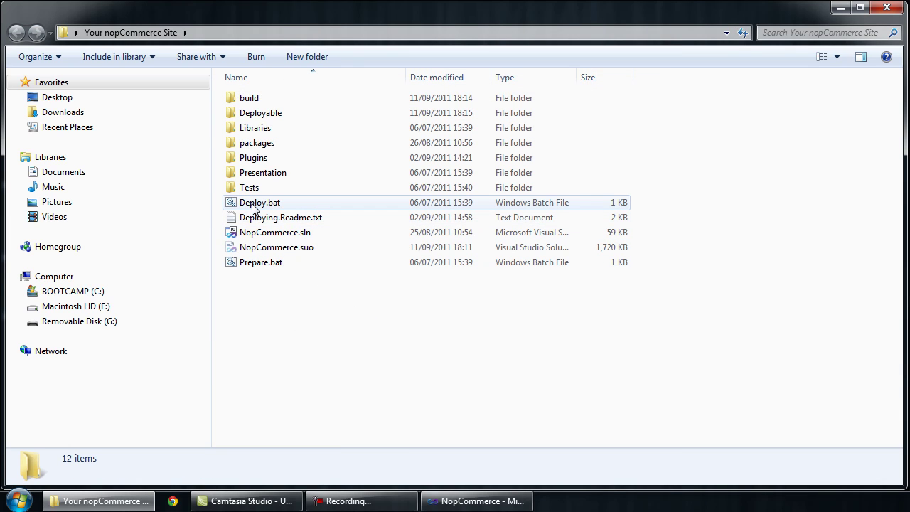
pyautogui.doubleClick(270, 120)
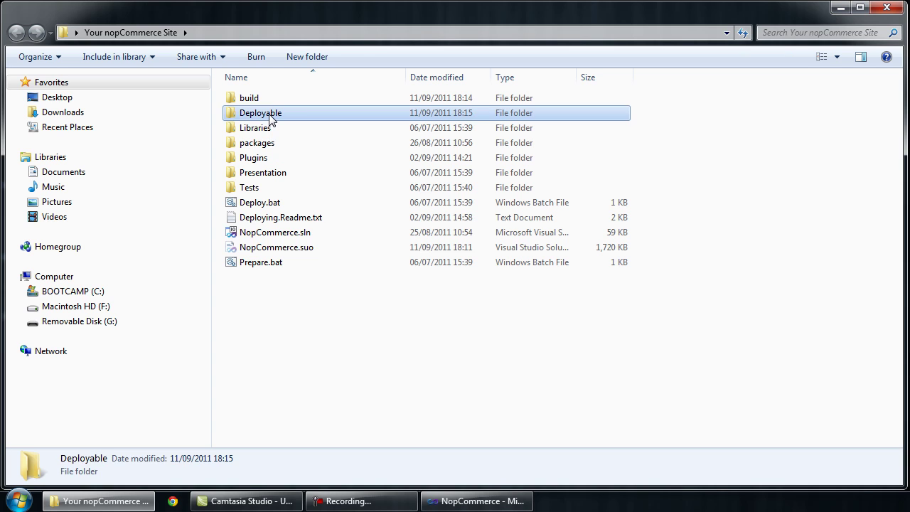
pyautogui.click(264, 104)
pyautogui.doubleClick(264, 107)
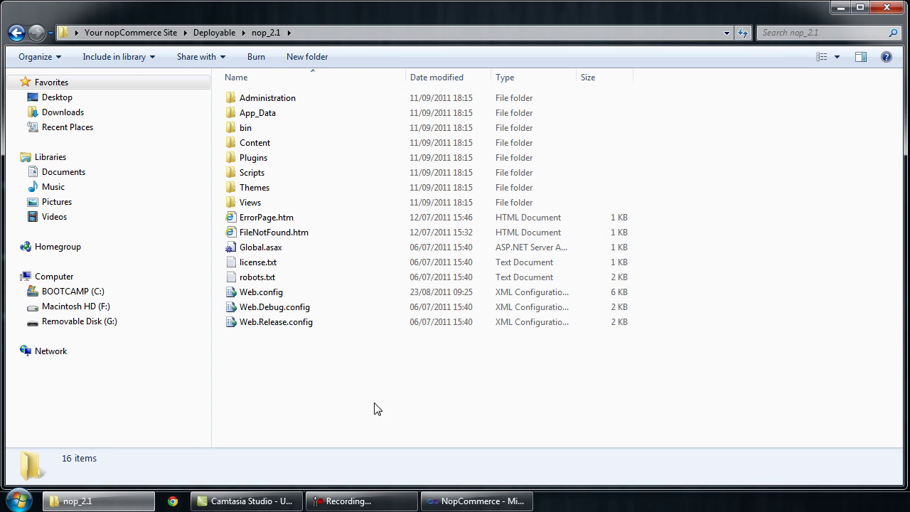
pyautogui.moveTo(331, 339); pyautogui.dragTo(241, 98)
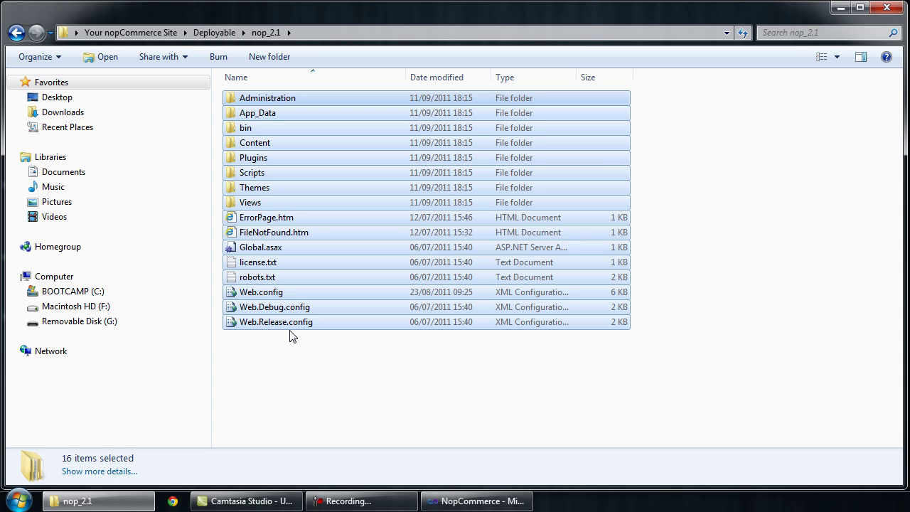
pyautogui.click(509, 365)
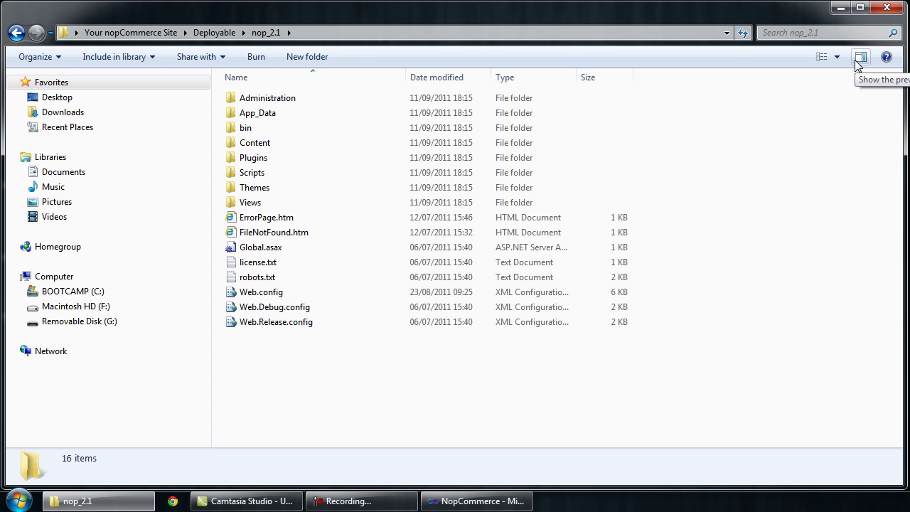
pyautogui.click(886, 9)
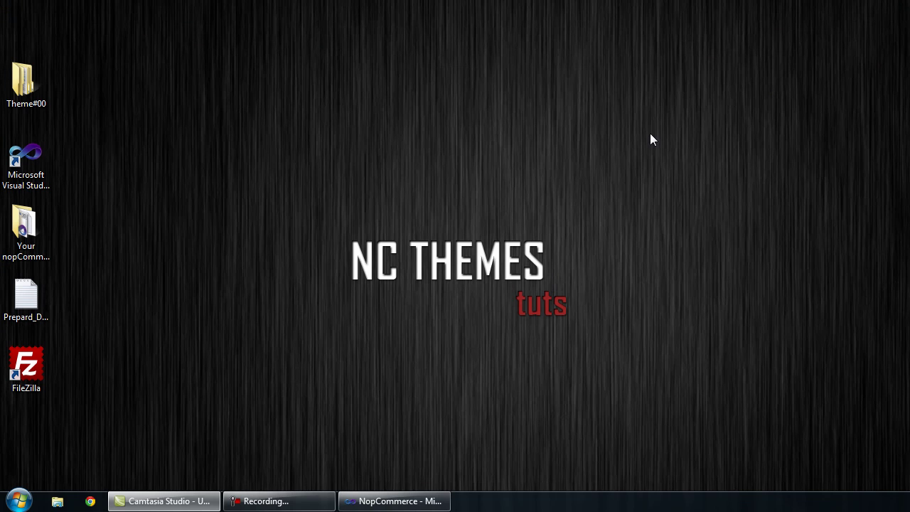
# Step: Launch FileZilla and browse the local pane to Your nopCommerce Site\Deployable\nop_2.1
pyautogui.doubleClick(32, 377)
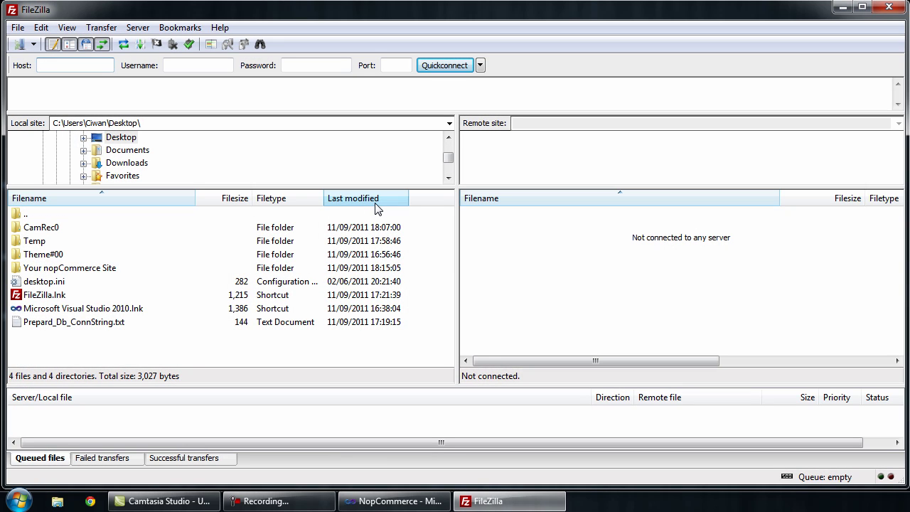
pyautogui.doubleClick(115, 269)
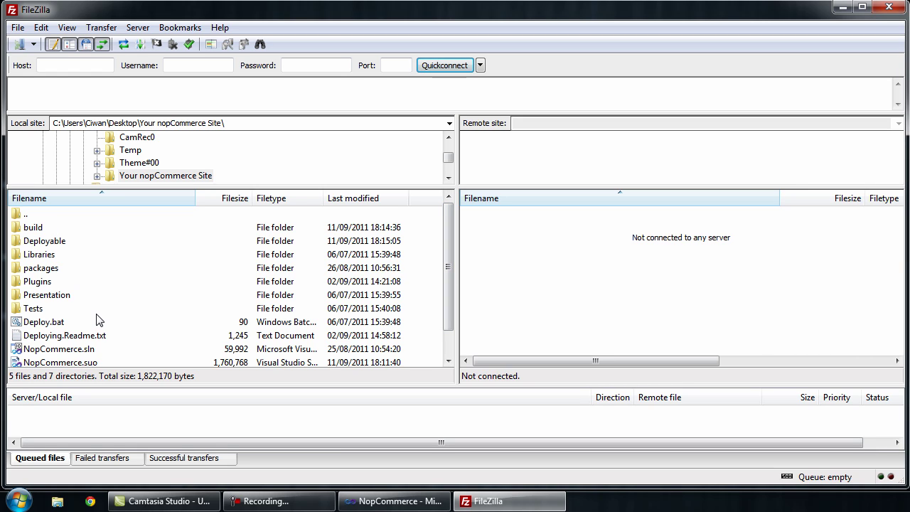
pyautogui.doubleClick(44, 243)
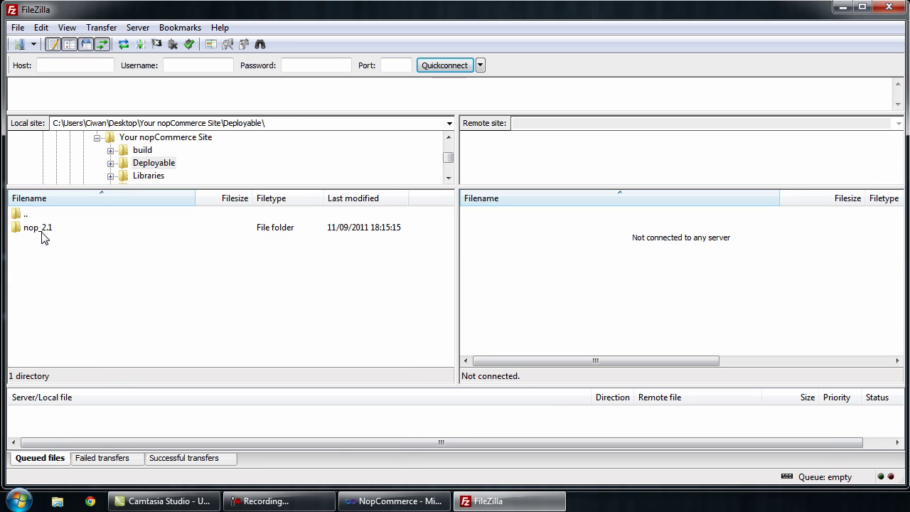
pyautogui.doubleClick(41, 232)
pyautogui.click(44, 229)
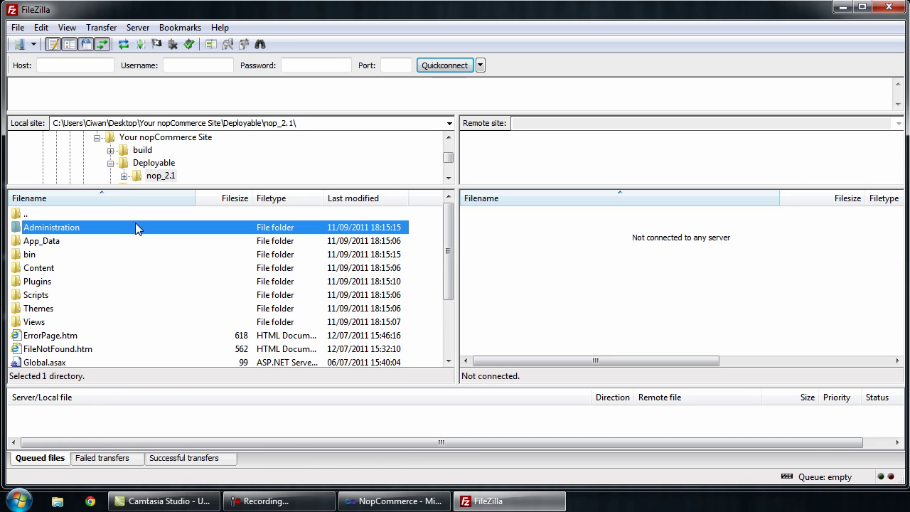
pyautogui.click(33, 44)
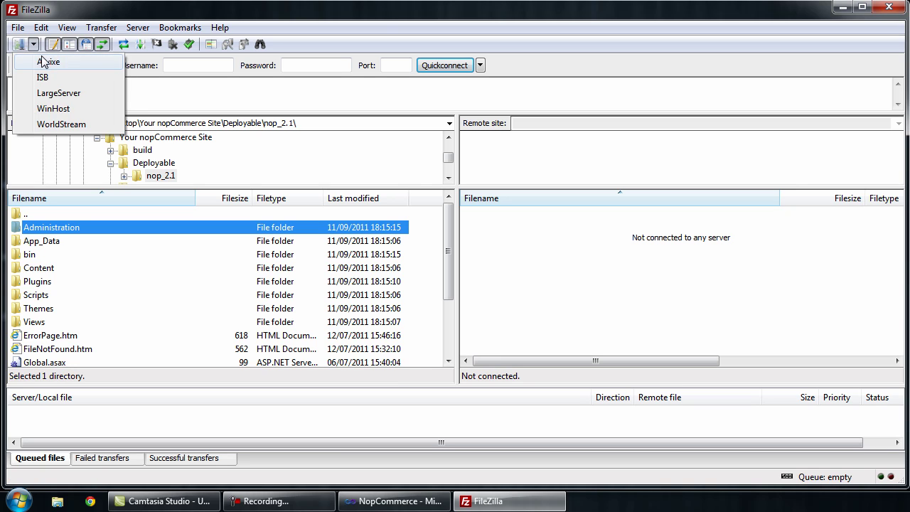
# Step: Connect to the Arvixe hosting site and open the remote tutorial01.ncthemes.com wwwroot folder
pyautogui.click(44, 62)
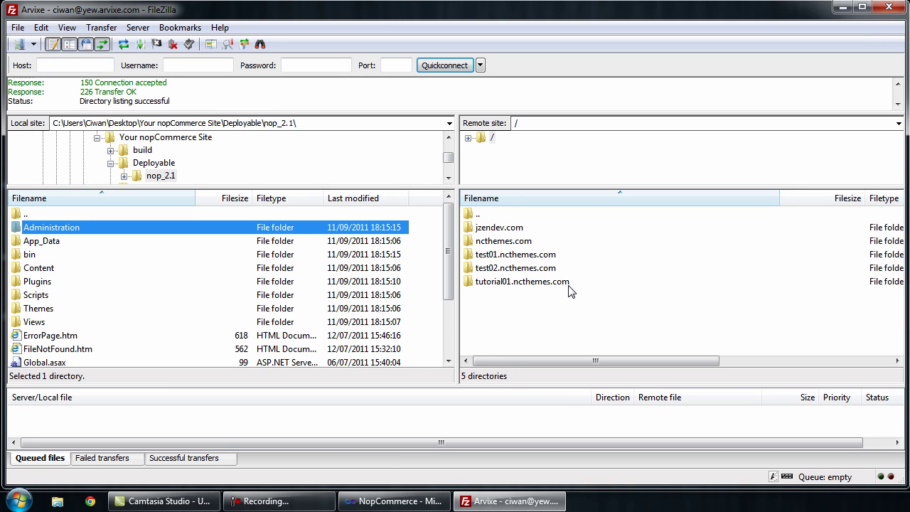
pyautogui.doubleClick(547, 284)
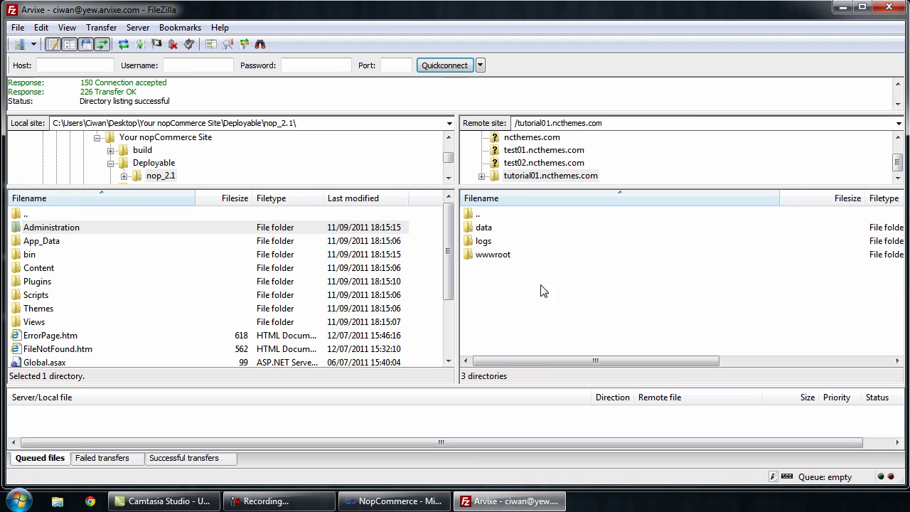
pyautogui.click(514, 255)
pyautogui.press('Return')
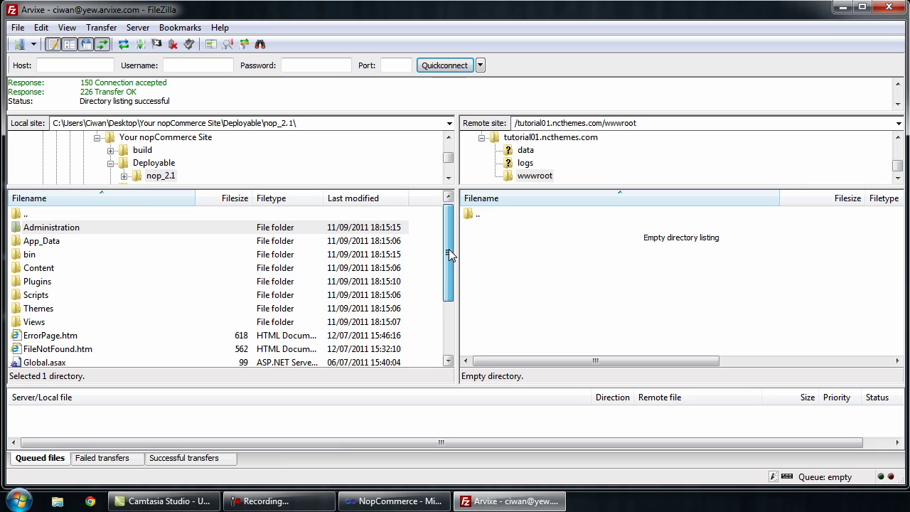
# Step: Upload all nop_2.1 items, Administration through Web.Release.config, into the remote wwwroot
pyautogui.click(64, 231)
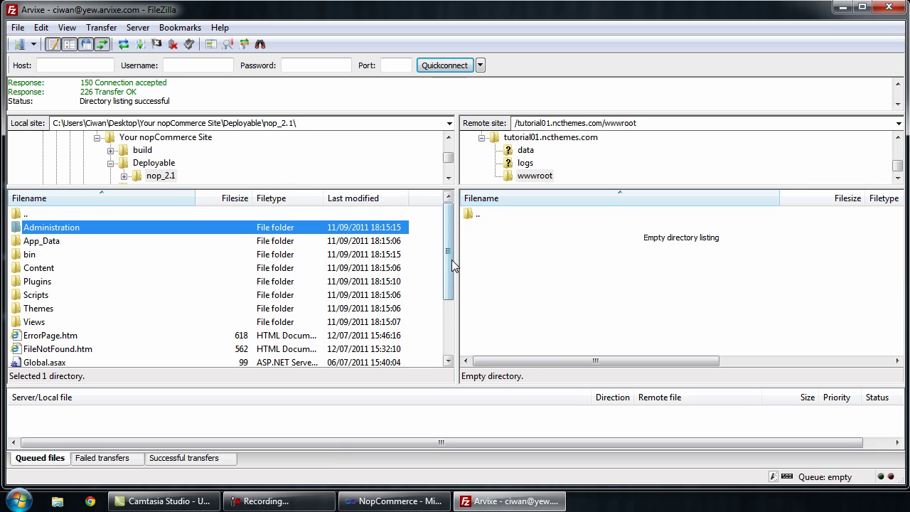
pyautogui.moveTo(451, 259); pyautogui.dragTo(449, 206)
pyautogui.keyDown('shift'); pyautogui.click(94, 349); pyautogui.keyUp('shift')
pyautogui.rightClick(53, 238)
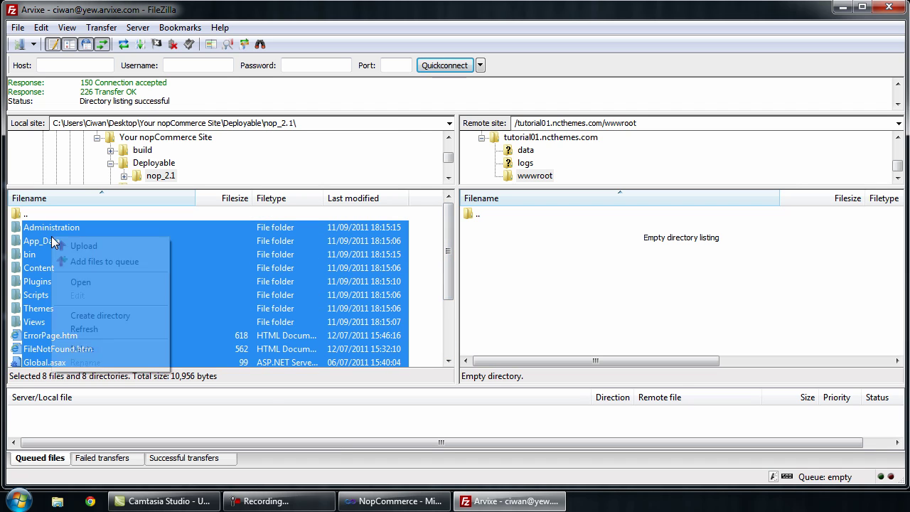
pyautogui.click(73, 245)
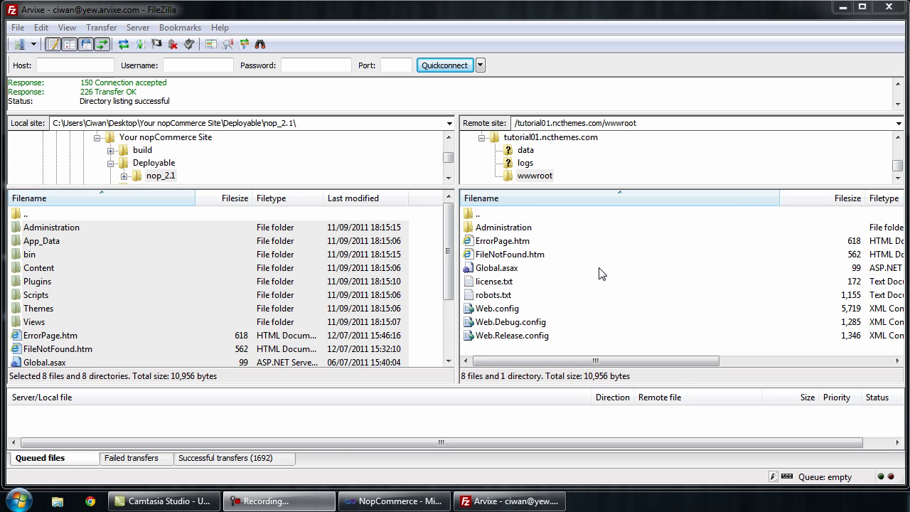
# Step: Refresh the remote listing to show the uploaded folders and minimize FileZilla
pyautogui.rightClick(604, 325)
pyautogui.click(636, 400)
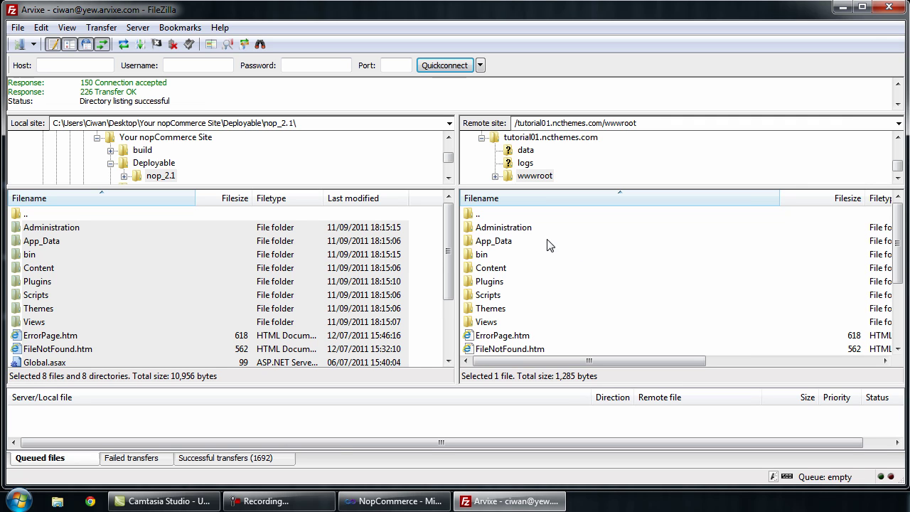
pyautogui.click(842, 7)
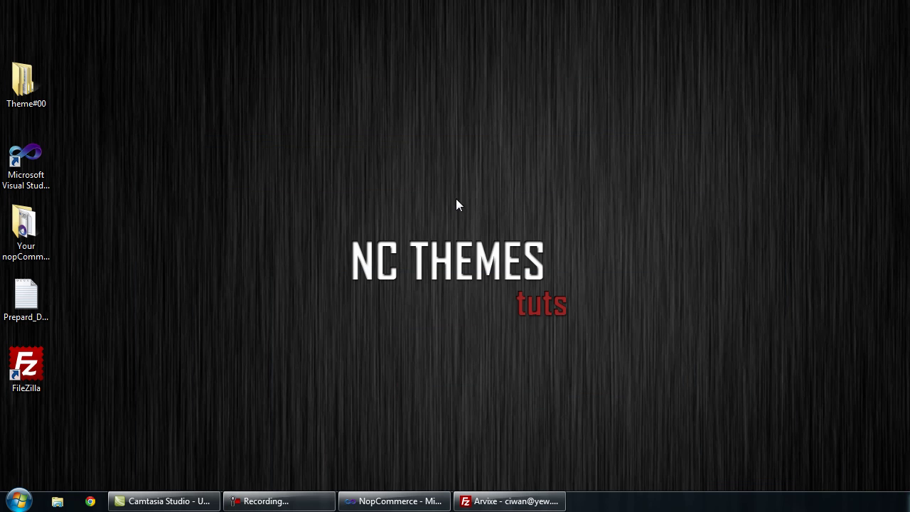
# Step: Open Chrome and load tutorial01.ncthemes.com.yew.arvixe.com to reach the install wizard
pyautogui.click(91, 501)
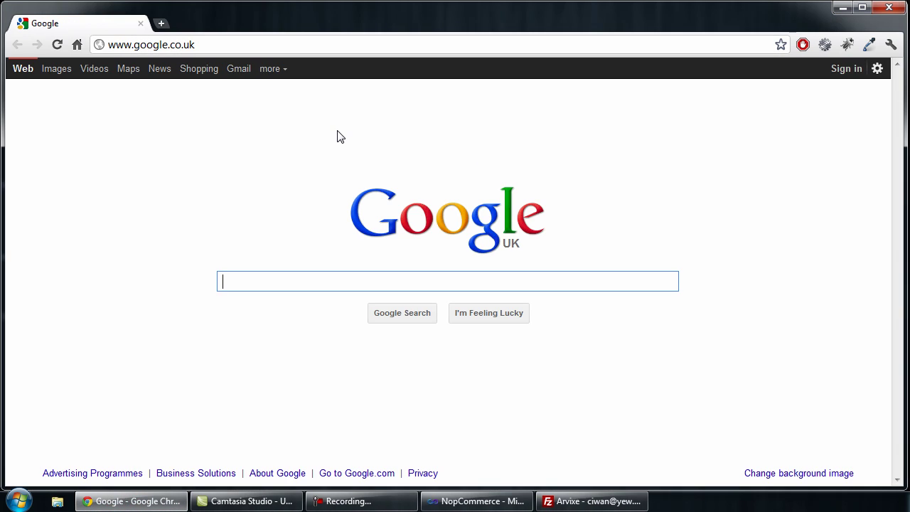
pyautogui.click(222, 49)
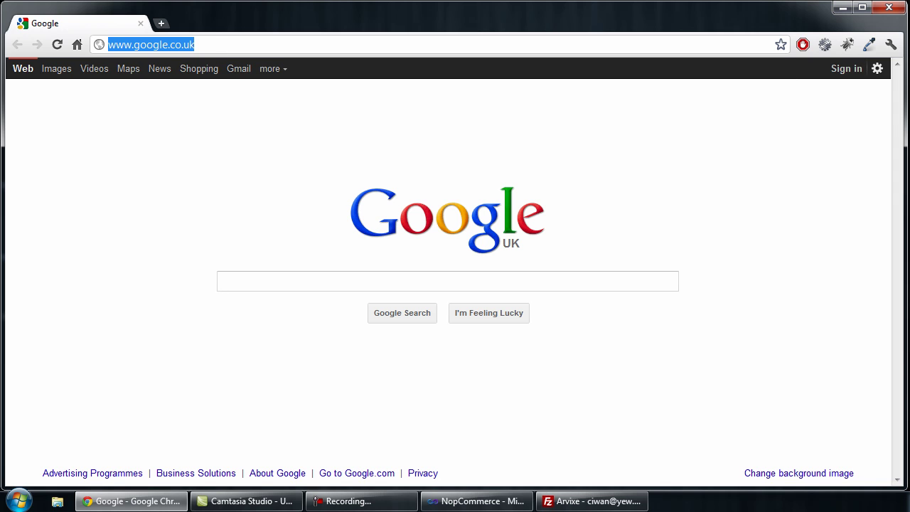
pyautogui.write('tutorial')
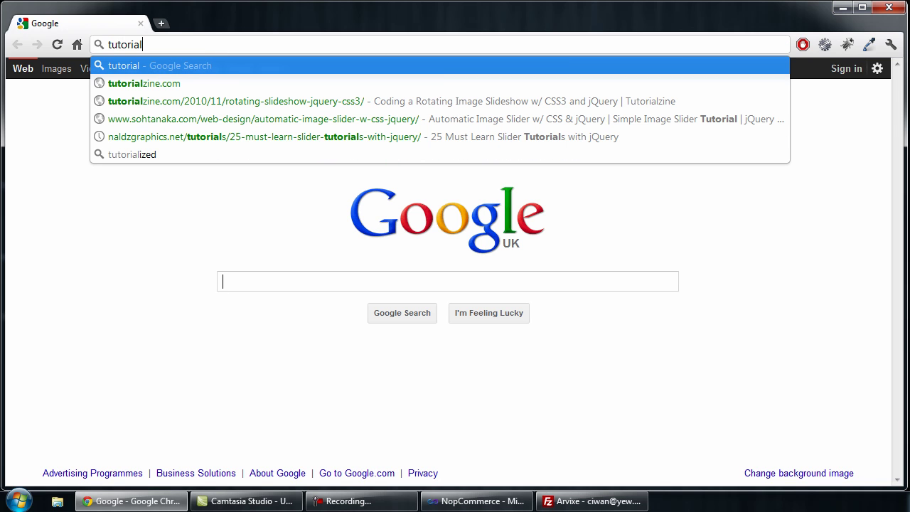
pyautogui.write('01.')
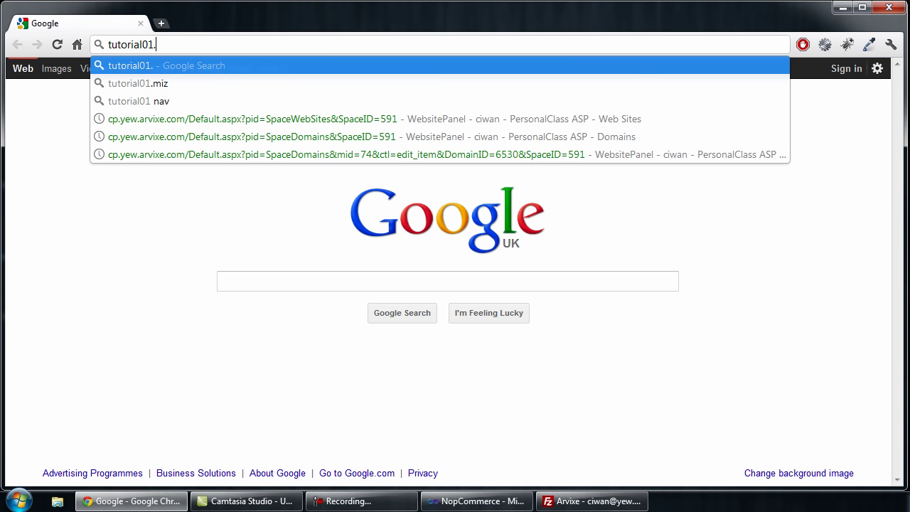
pyautogui.write('ncthemes')
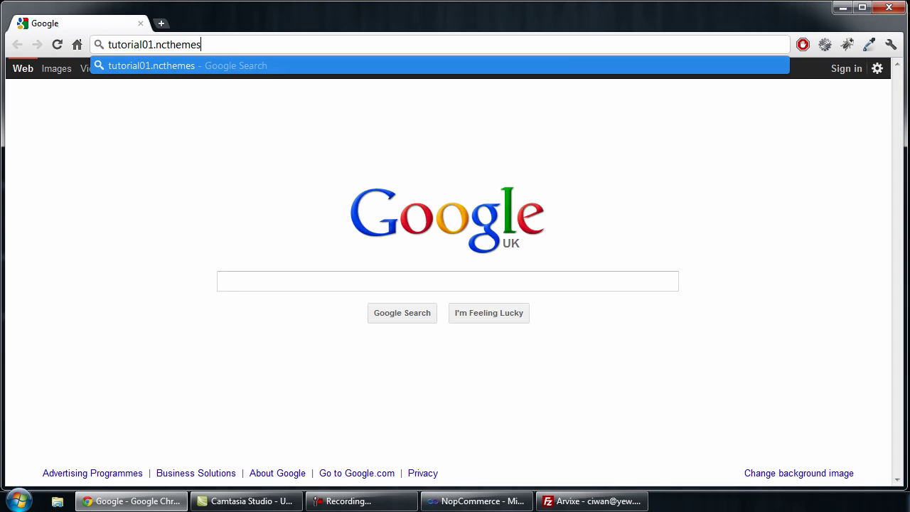
pyautogui.write('.com')
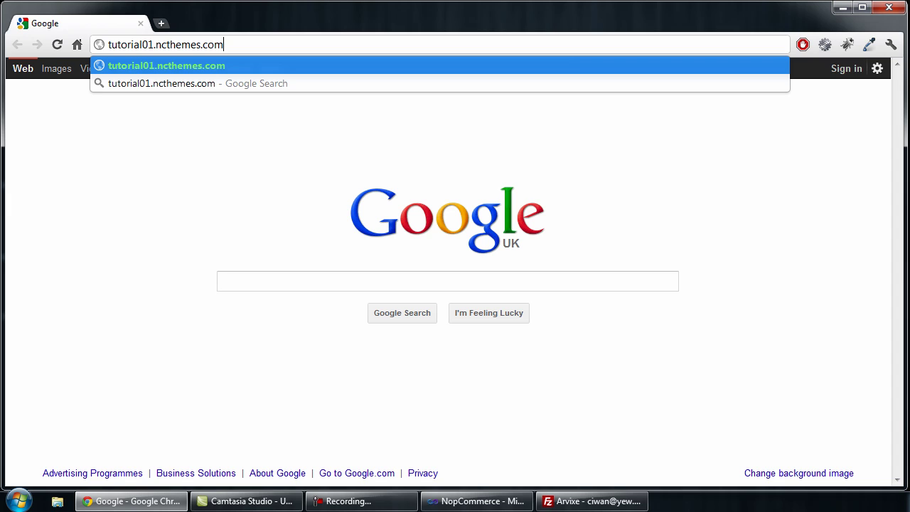
pyautogui.write('.')
pyautogui.write('yew')
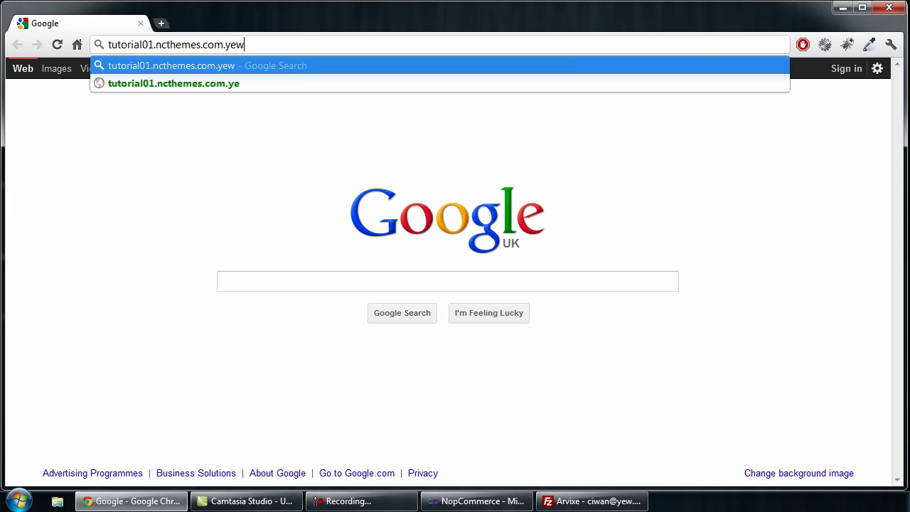
pyautogui.write('.arv')
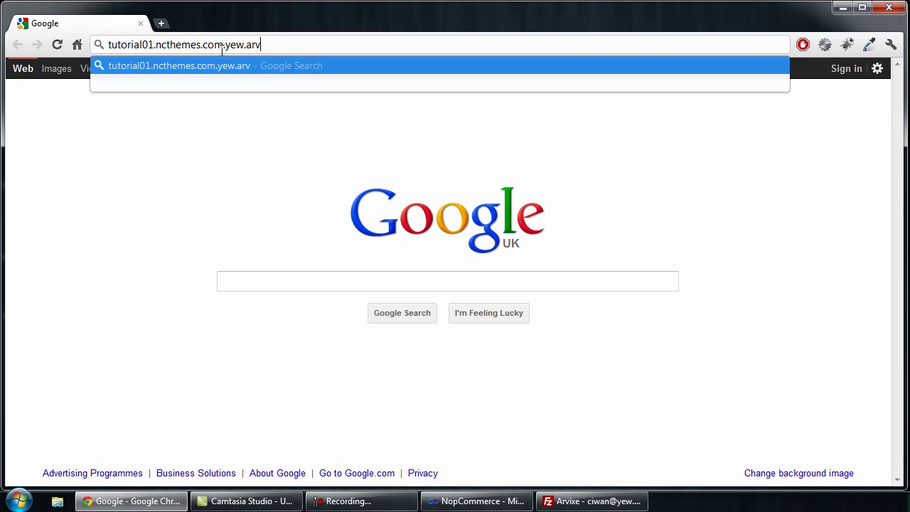
pyautogui.write('ice.com')
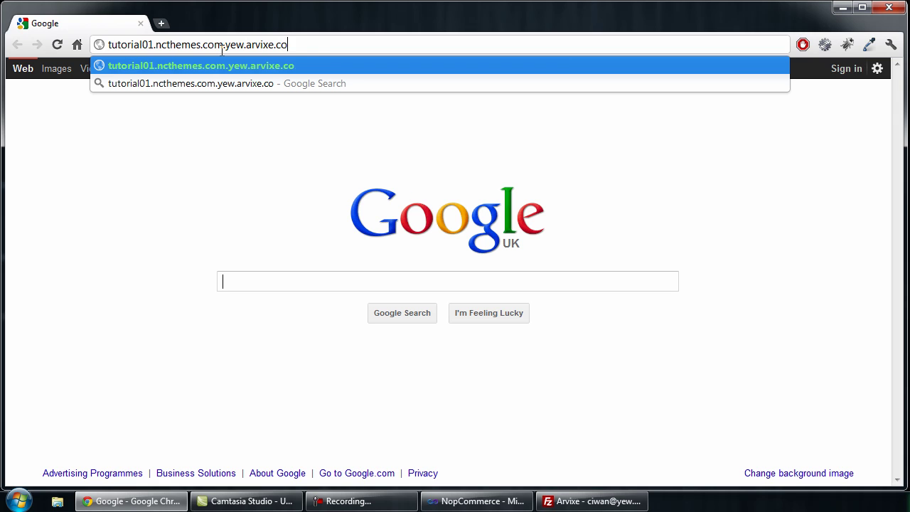
pyautogui.press('Return')
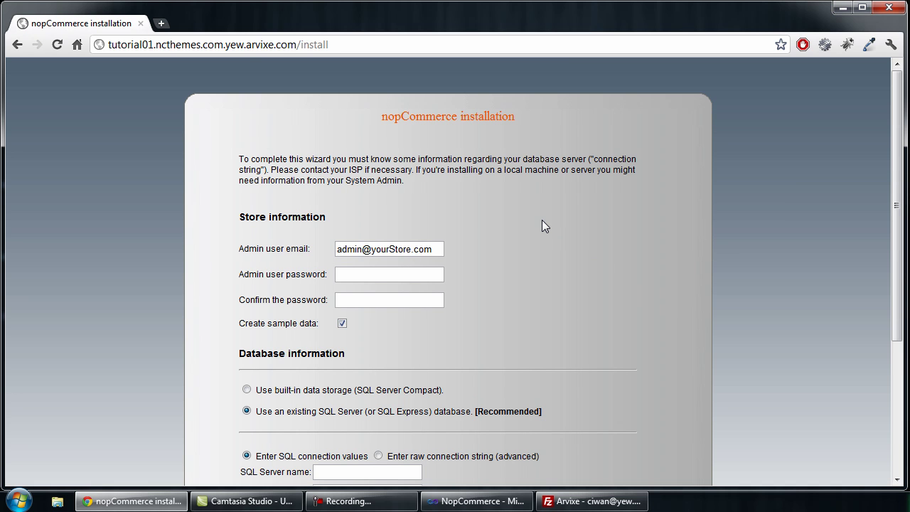
# Step: Replace the default admin email and enter the admin password twice
pyautogui.scroll(-1, 542, 225)
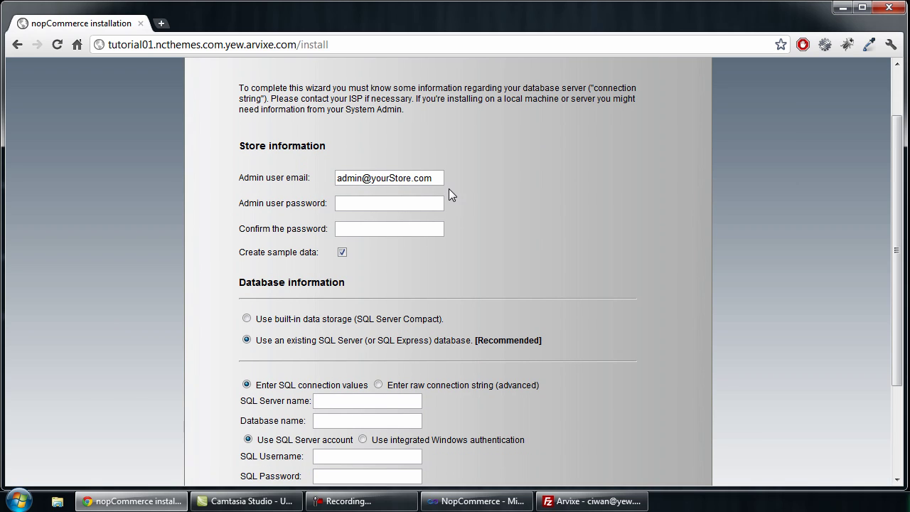
pyautogui.scroll(-1, 498, 202)
pyautogui.scroll(1, 469, 192)
pyautogui.moveTo(440, 182); pyautogui.dragTo(355, 193)
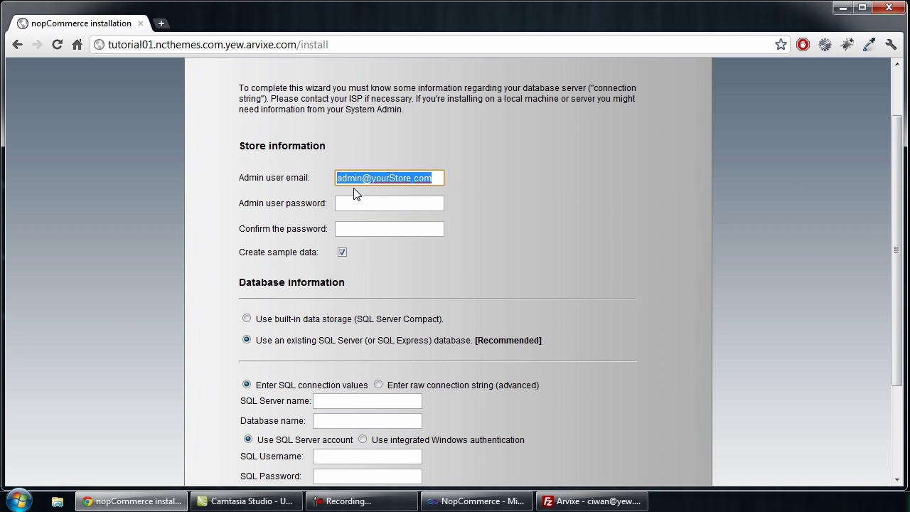
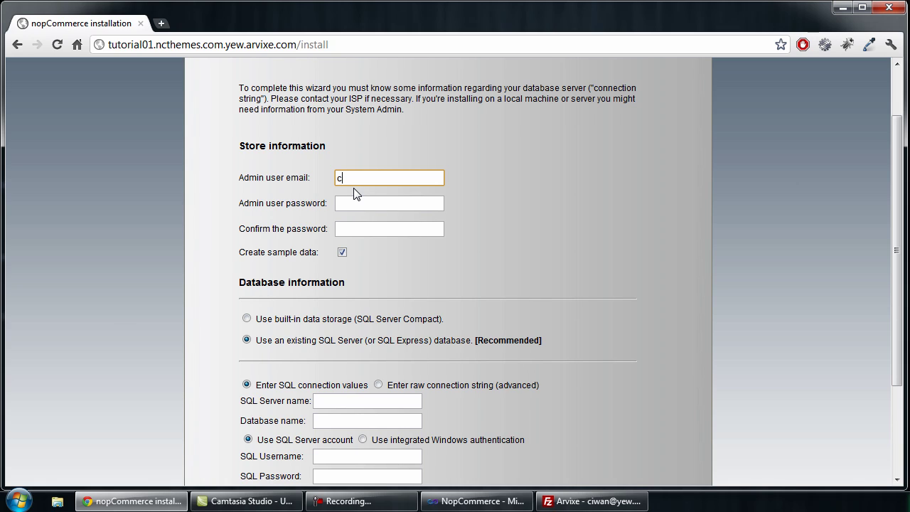
pyautogui.press('Tab')
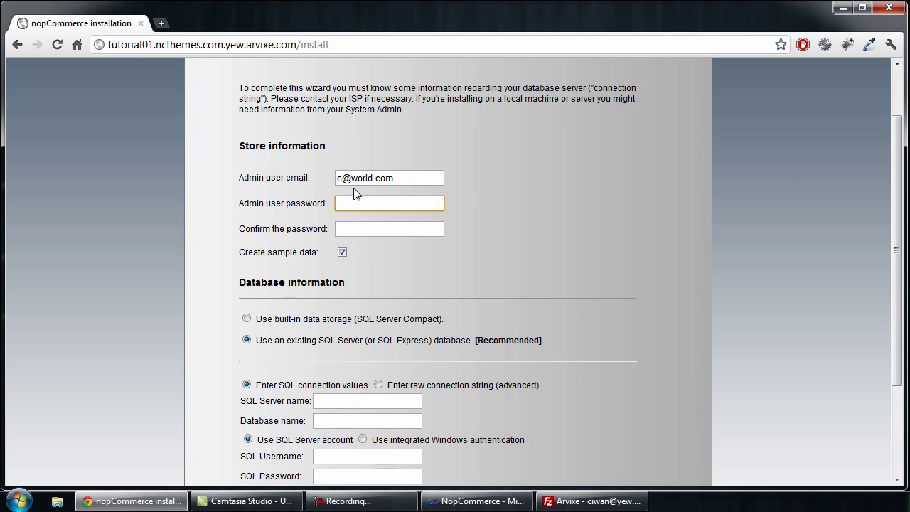
pyautogui.write('123456')
pyautogui.press('Tab')
pyautogui.write('123456')
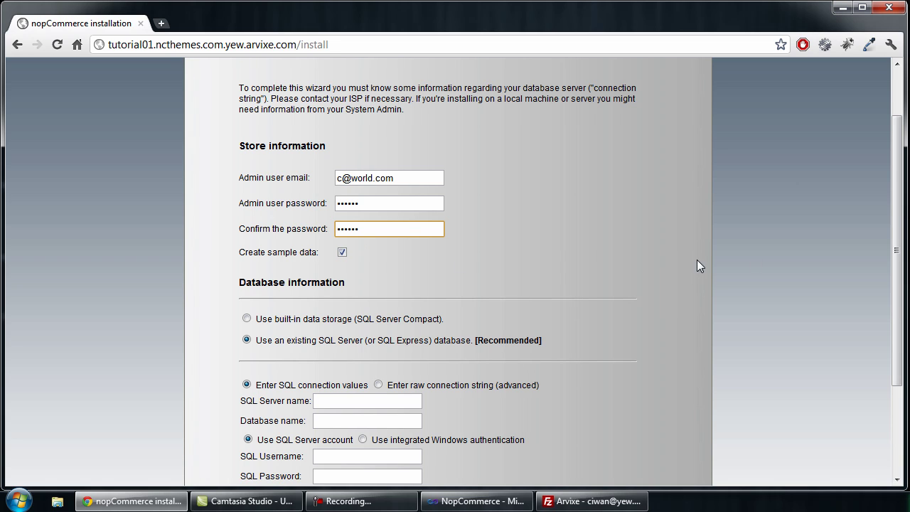
# Step: Choose 'Enter raw connection string (advanced)' and open Prepard_Db_ConnString from the desktop
pyautogui.moveTo(898, 183); pyautogui.dragTo(864, 234)
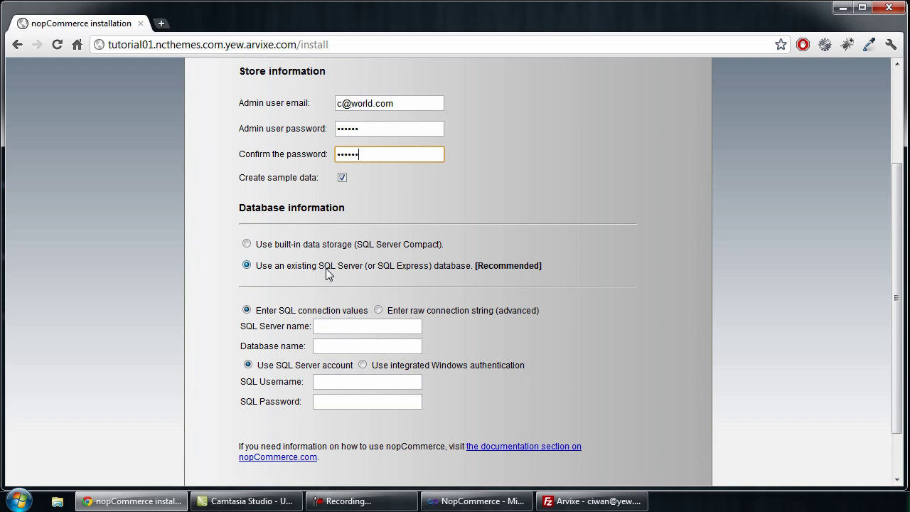
pyautogui.click(377, 311)
pyautogui.click(388, 325)
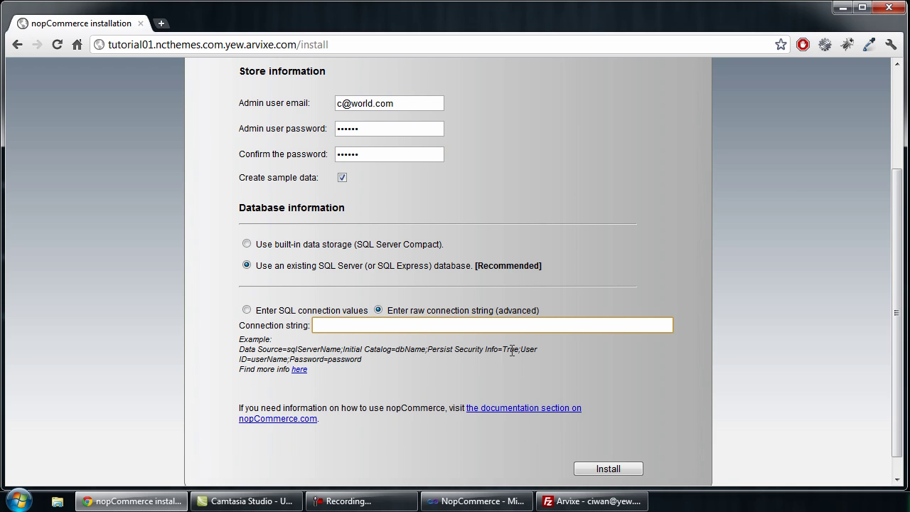
pyautogui.click(841, 16)
pyautogui.doubleClick(23, 303)
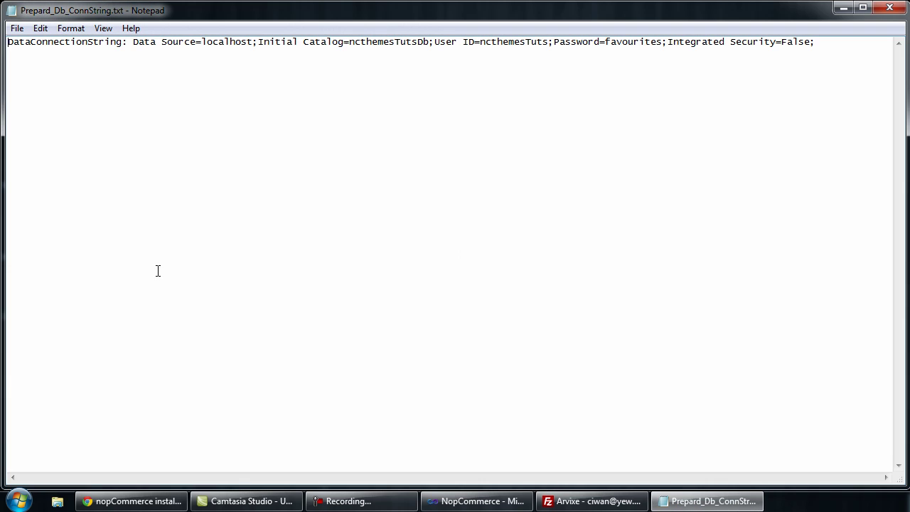
# Step: Select and copy the entire connection string in Notepad, then close the file
pyautogui.click(836, 44)
pyautogui.hotkey('ctrl', 'a')
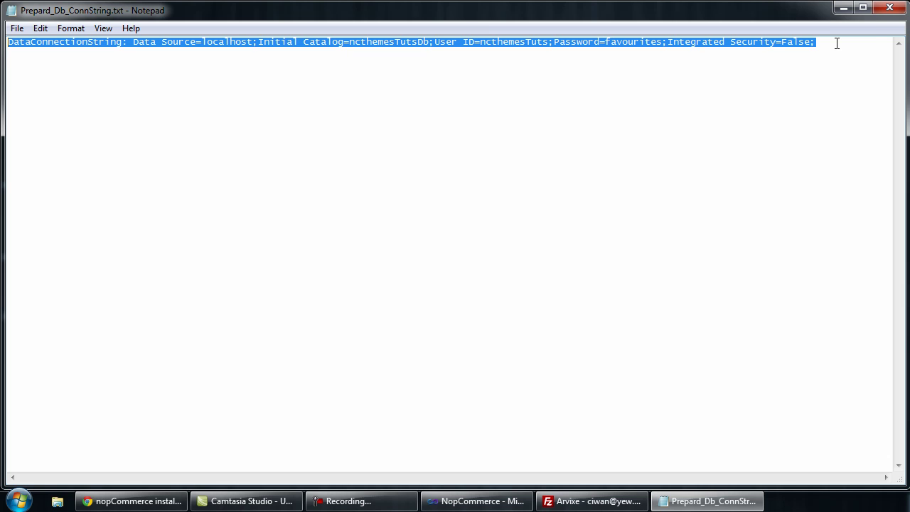
pyautogui.click(889, 7)
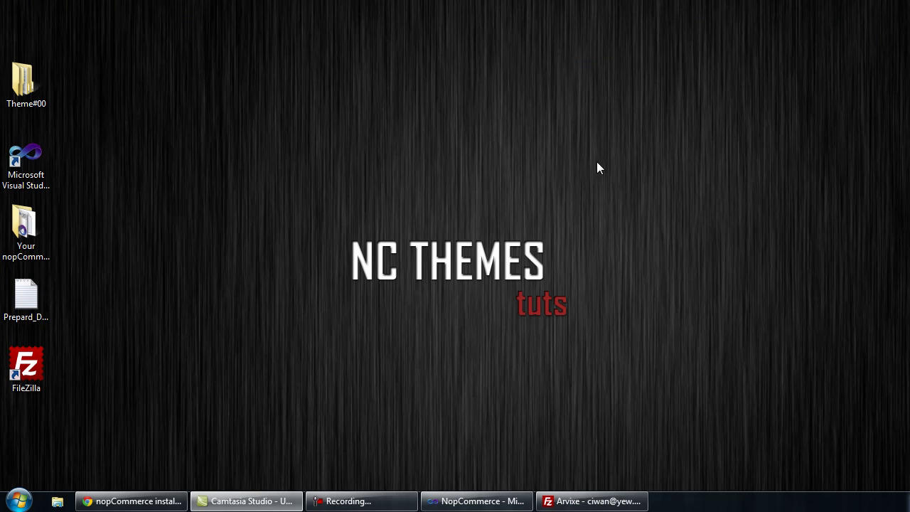
# Step: Paste the connection string into the installation page and submit the form
pyautogui.click(151, 499)
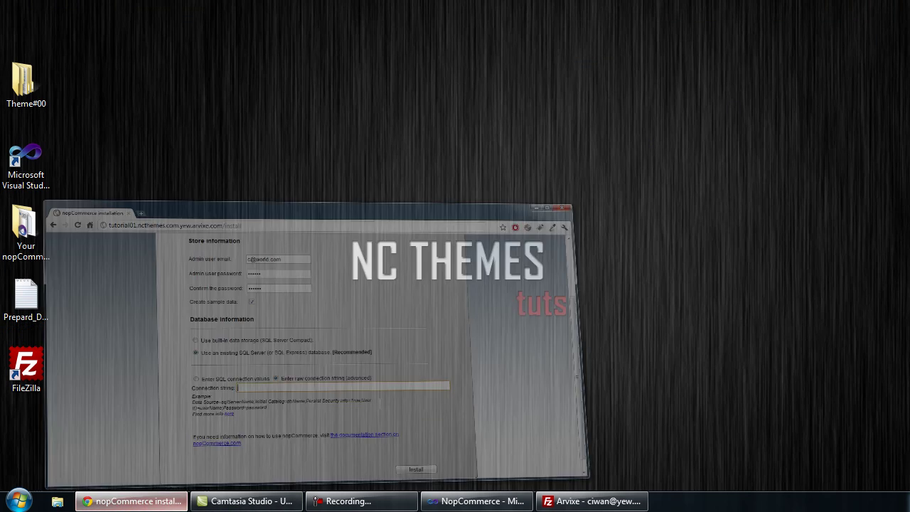
pyautogui.hotkey('ctrl', 'v')
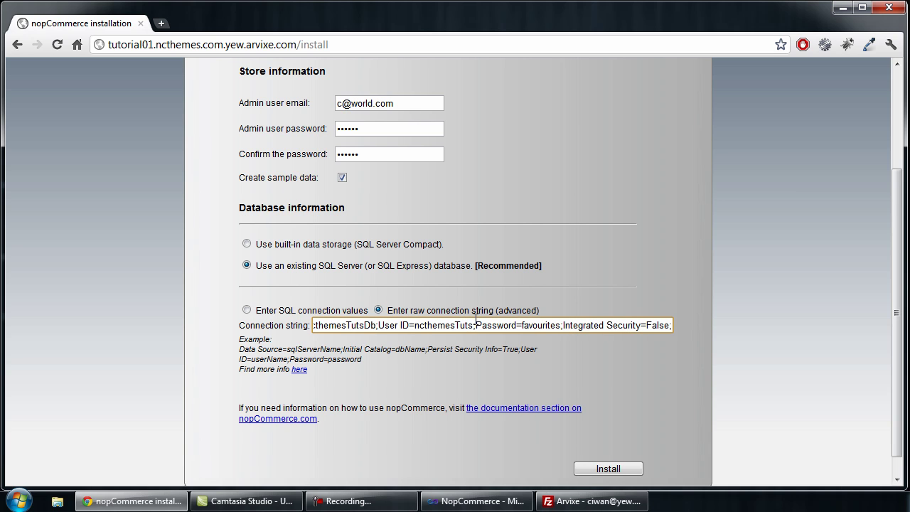
pyautogui.scroll(3, 509, 244)
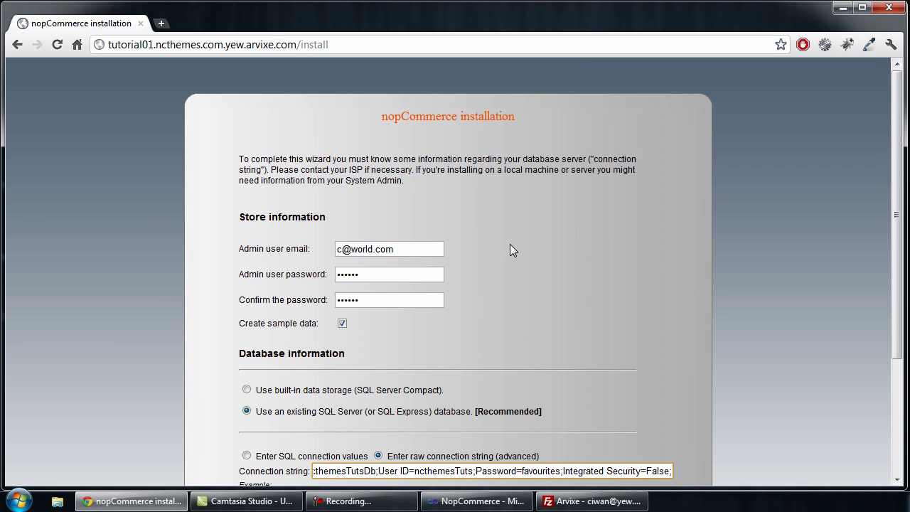
pyautogui.scroll(-3, 510, 245)
pyautogui.click(601, 474)
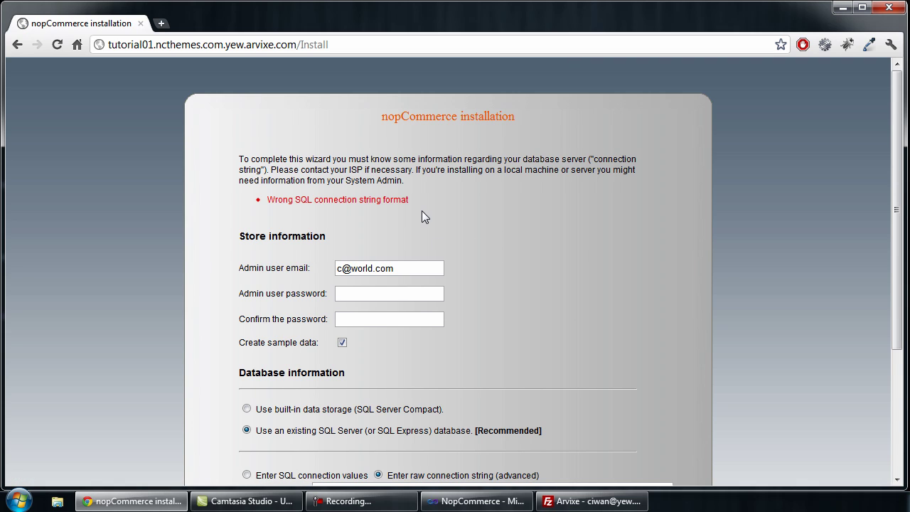
pyautogui.scroll(-3, 421, 210)
# Step: Delete the 'DataConnectionString: ' prefix from the Connection string box
pyautogui.click(457, 303)
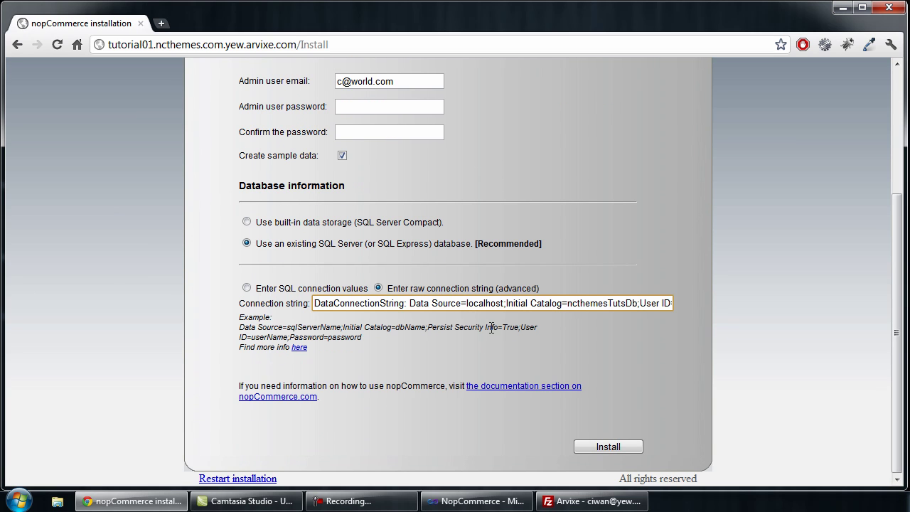
pyautogui.press('End')
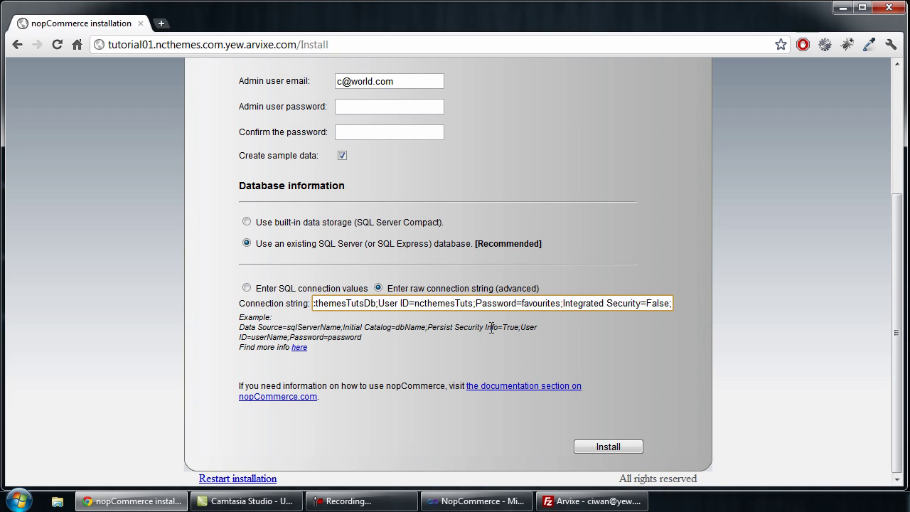
pyautogui.press('Home')
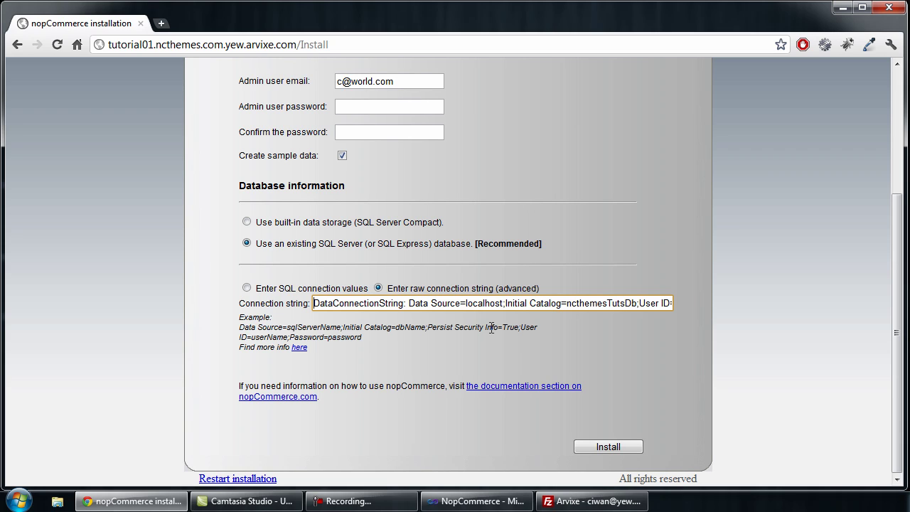
pyautogui.click(409, 303)
pyautogui.hotkey('shift', 'Home')
pyautogui.press('BackSpace')
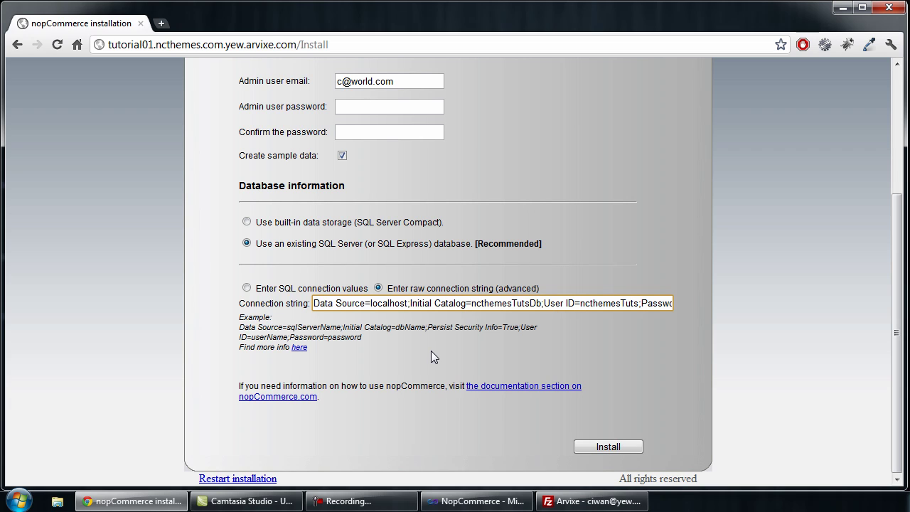
pyautogui.press('End')
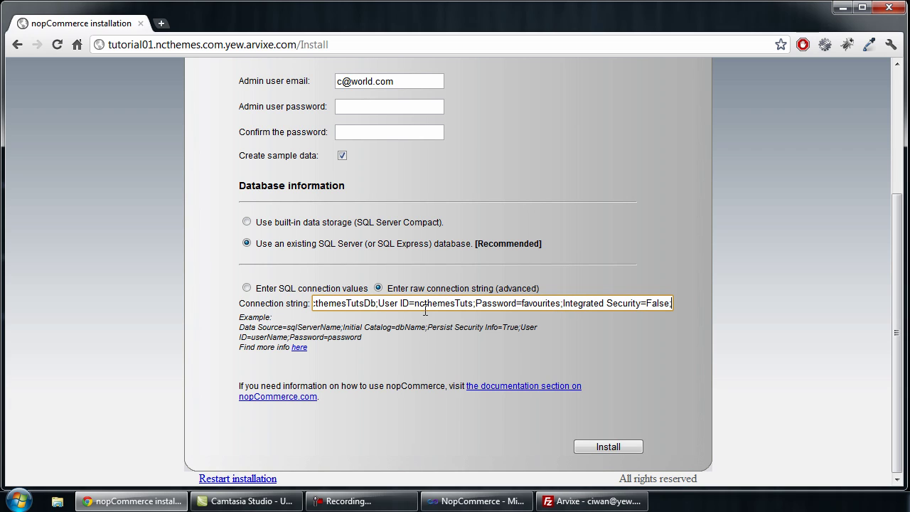
# Step: Enter the admin password in both password fields and resubmit the installation form
pyautogui.click(410, 110)
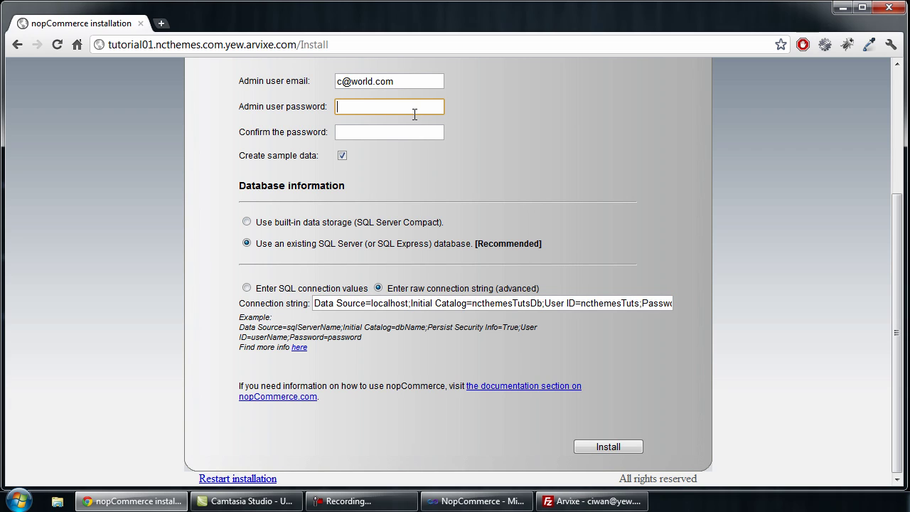
pyautogui.write('123456')
pyautogui.press('Tab')
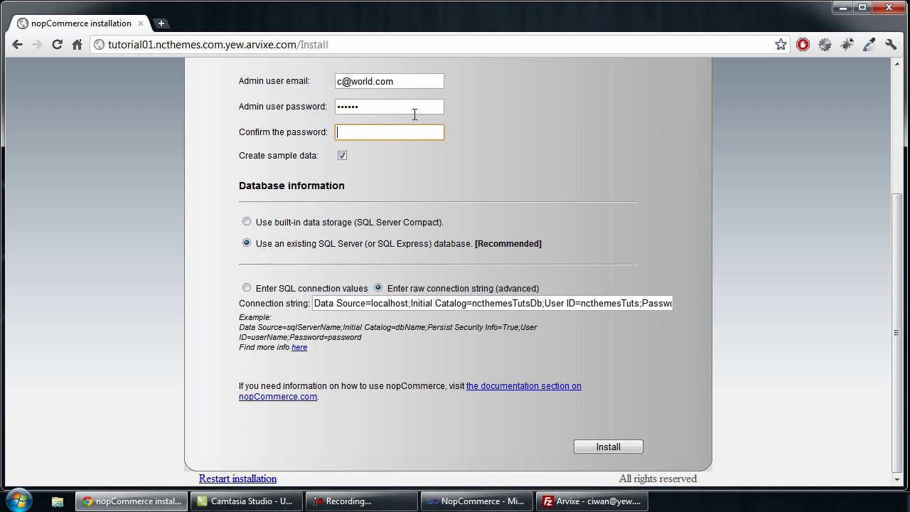
pyautogui.write('123456')
pyautogui.press('Return')
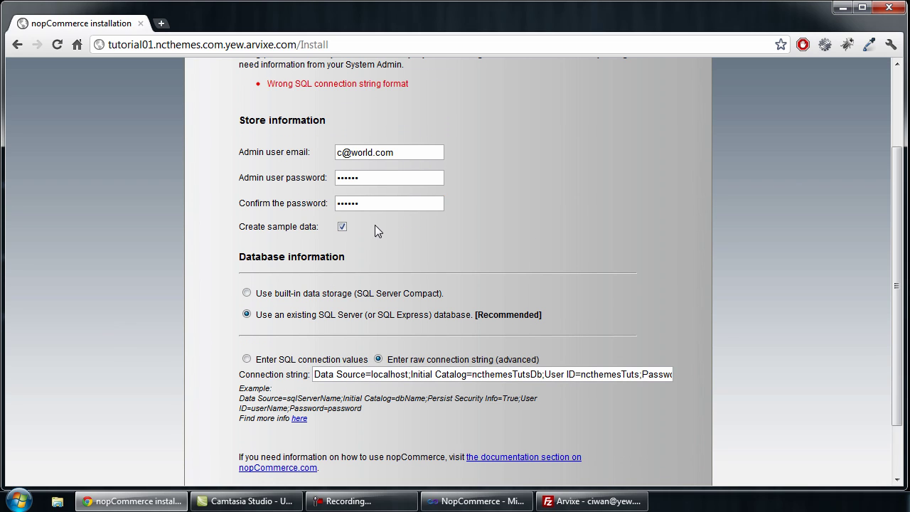
pyautogui.scroll(2, 354, 185)
pyautogui.scroll(-3, 359, 200)
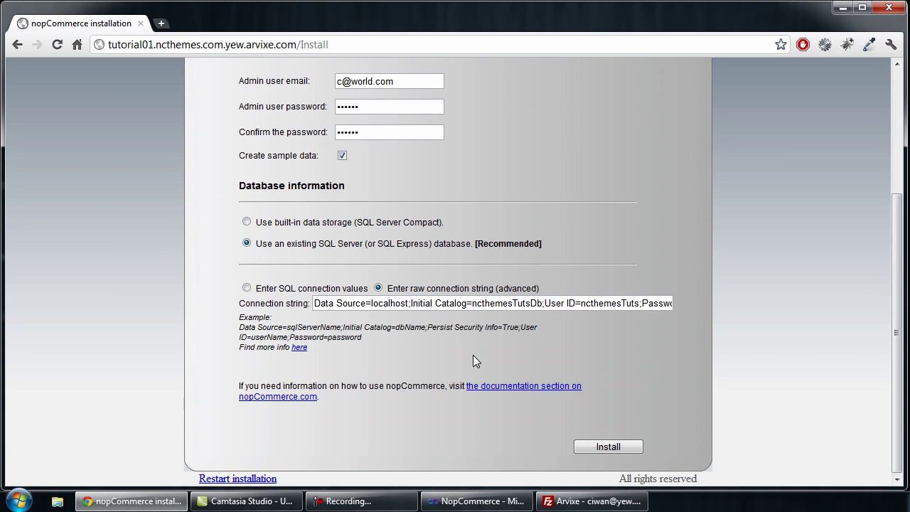
# Step: Start the nopCommerce install and wait for the store home page with sample products
pyautogui.click(625, 447)
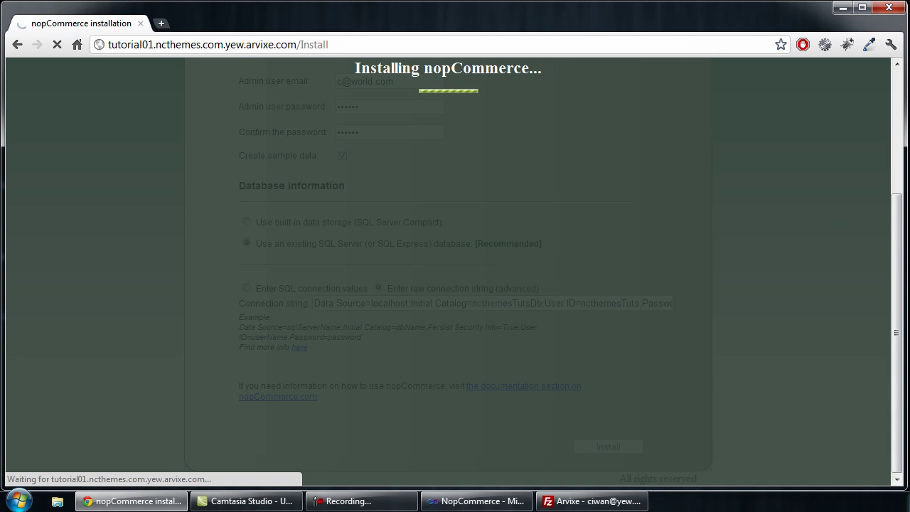
pyautogui.moveTo(900, 228); pyautogui.dragTo(899, 144)
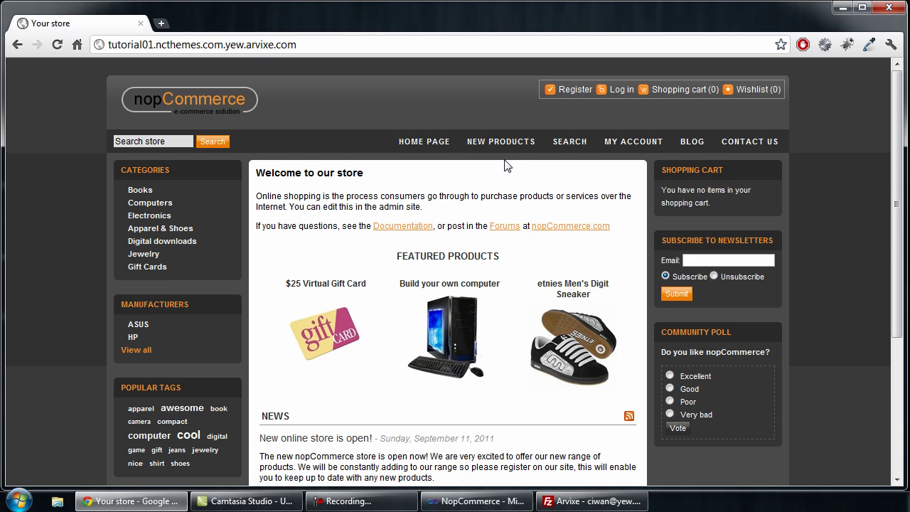
# Step: Append /admin to the store's web address to reach the admin login page
pyautogui.scroll(-3, 504, 164)
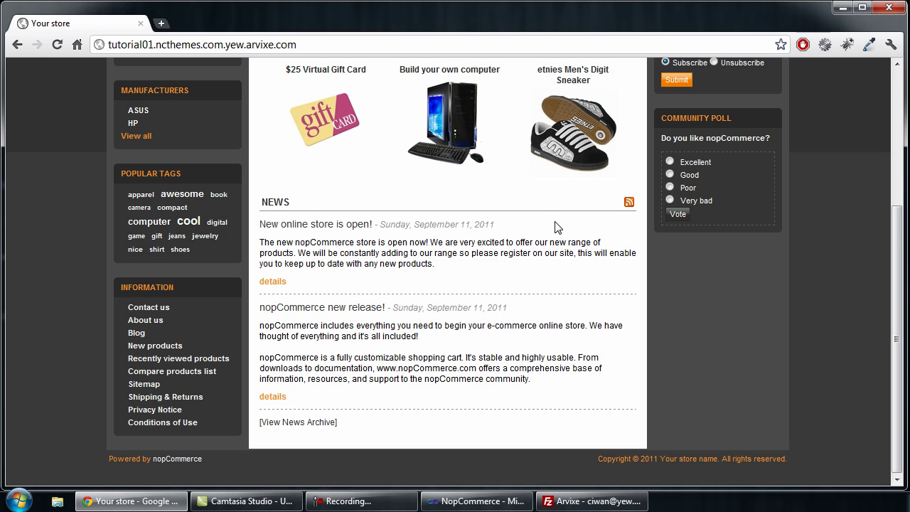
pyautogui.scroll(3, 557, 227)
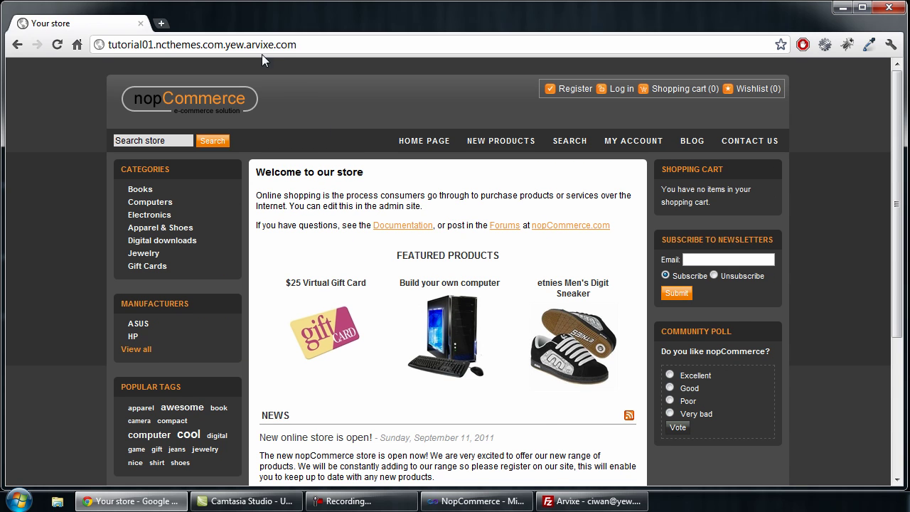
pyautogui.click(306, 45)
pyautogui.click(335, 46)
pyautogui.write('/admin')
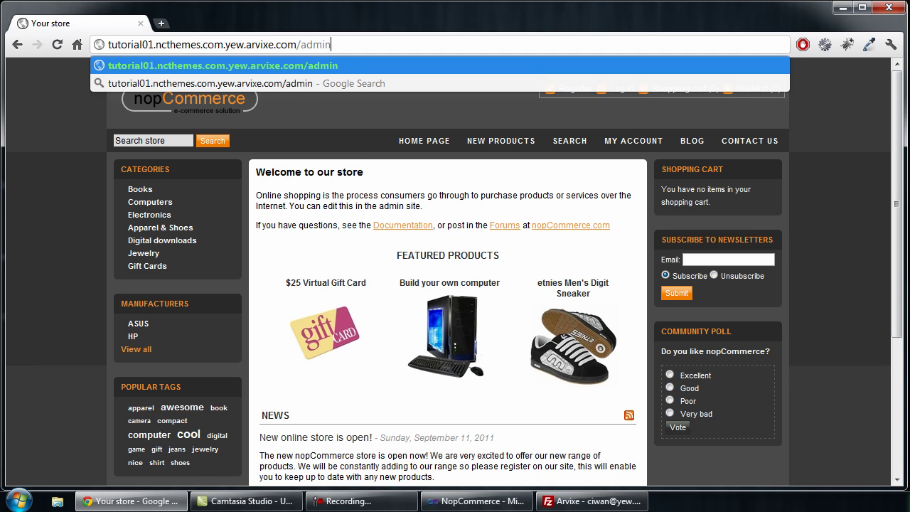
pyautogui.press('Return')
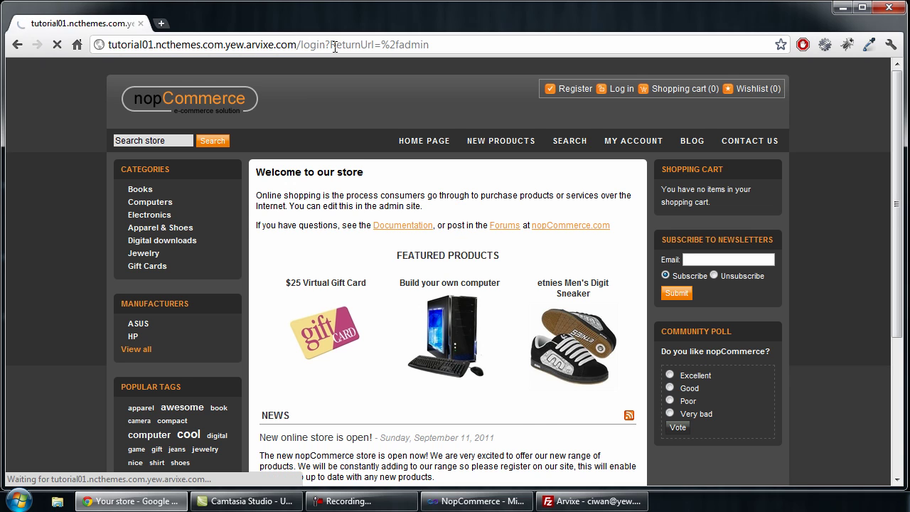
# Step: Log in with the admin e-mail and password to reach the Dashboard
pyautogui.click(625, 240)
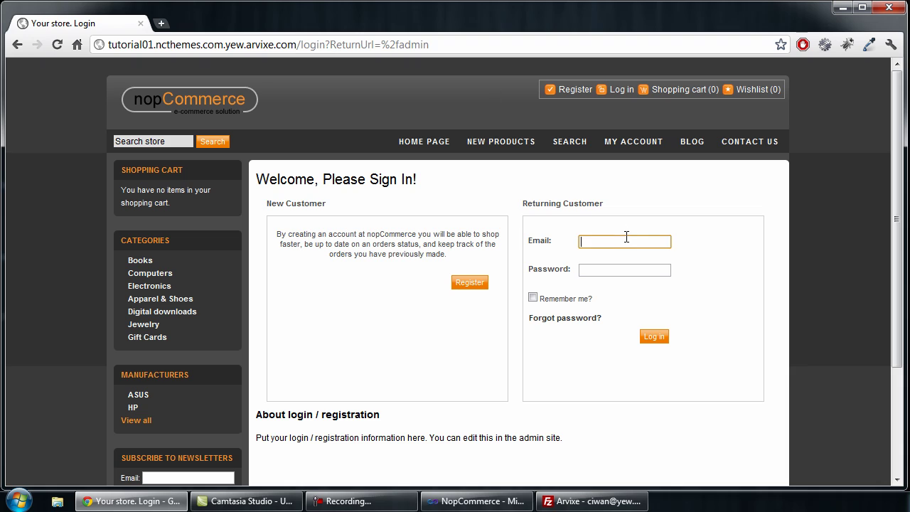
pyautogui.press('Tab')
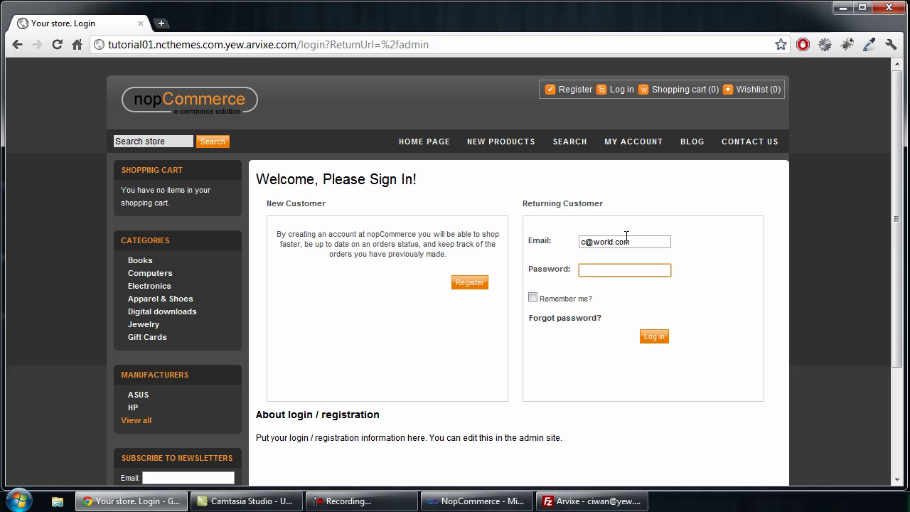
pyautogui.write('123456')
pyautogui.press('Return')
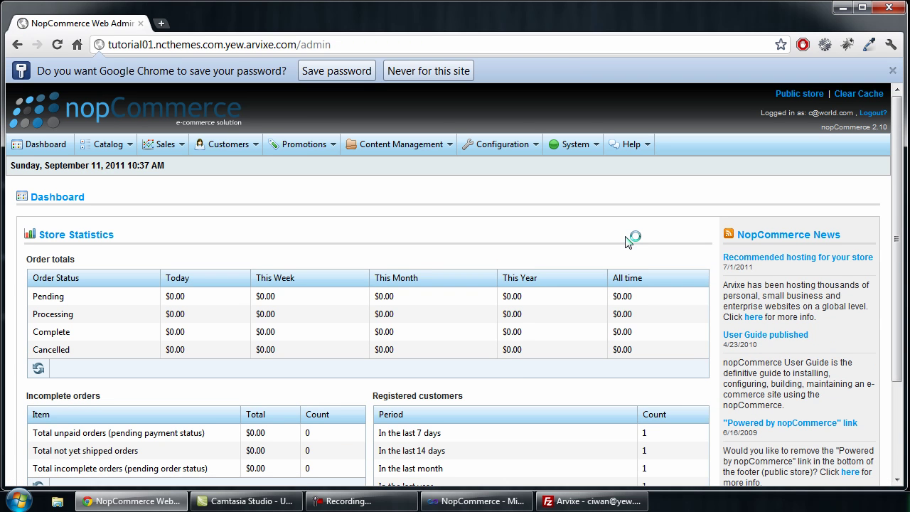
# Step: In General And Miscellaneous Settings, set Store theme to Theme #00 and save
pyautogui.click(892, 70)
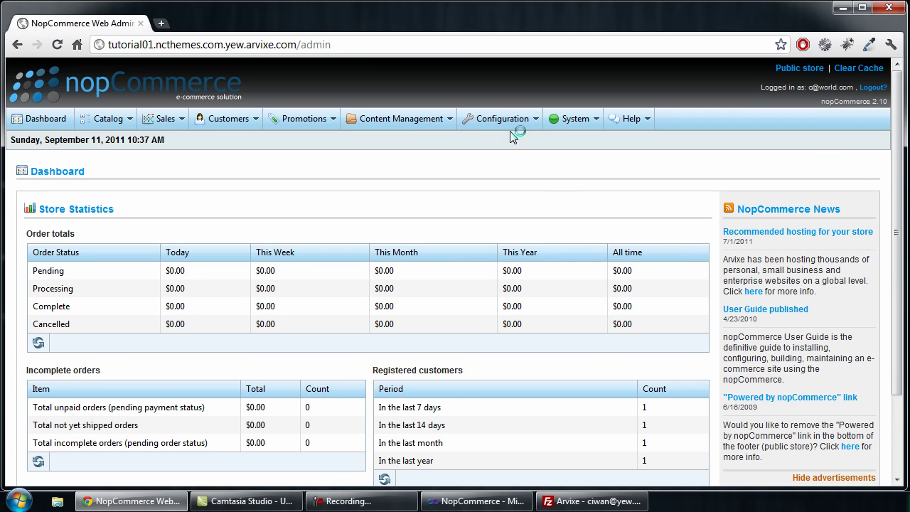
pyautogui.moveTo(513, 127)
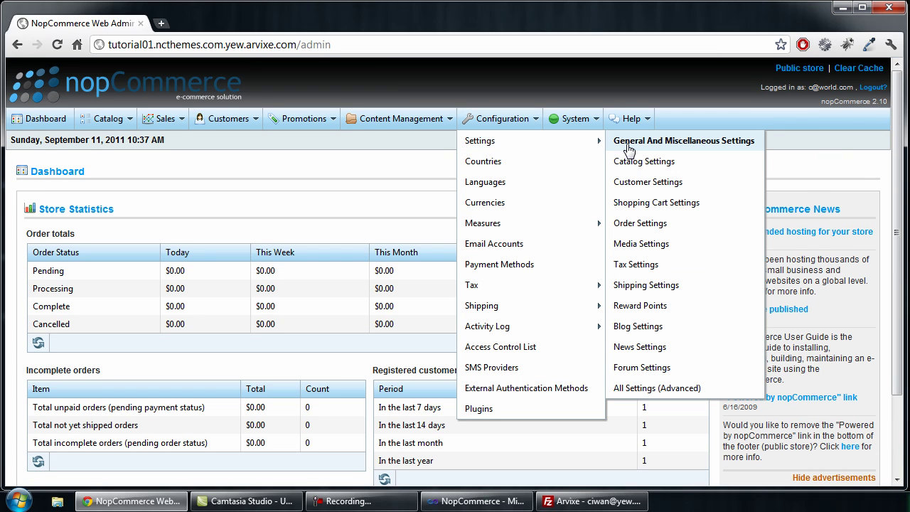
pyautogui.click(627, 147)
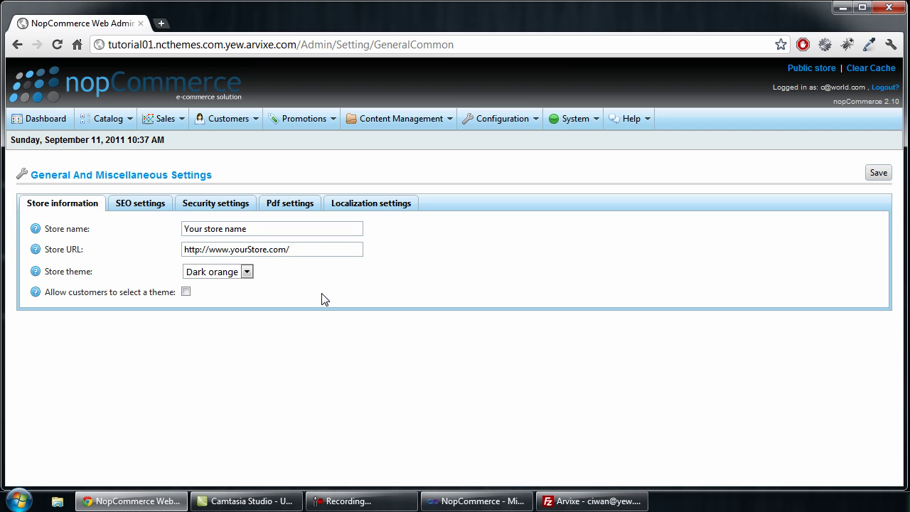
pyautogui.click(207, 276)
pyautogui.click(209, 308)
pyautogui.click(880, 178)
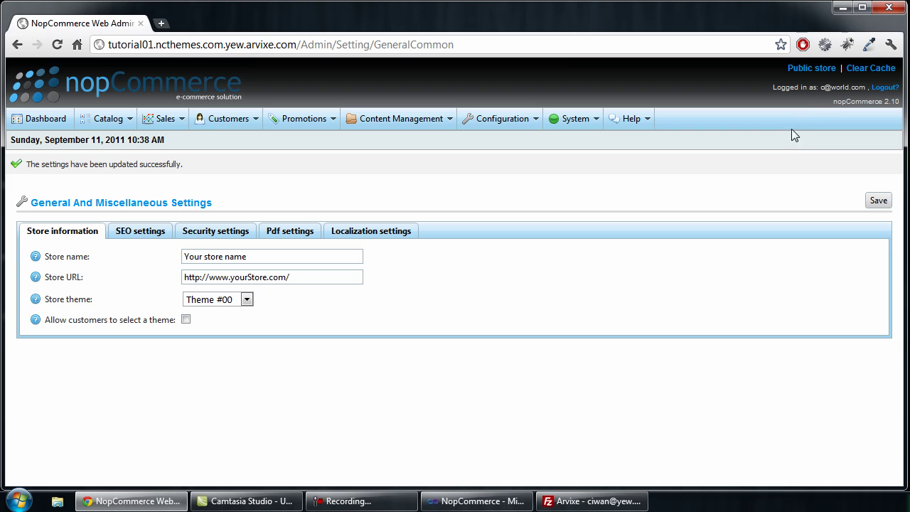
# Step: Review the public store in the new Digital Store theme, then close Chrome
pyautogui.click(808, 69)
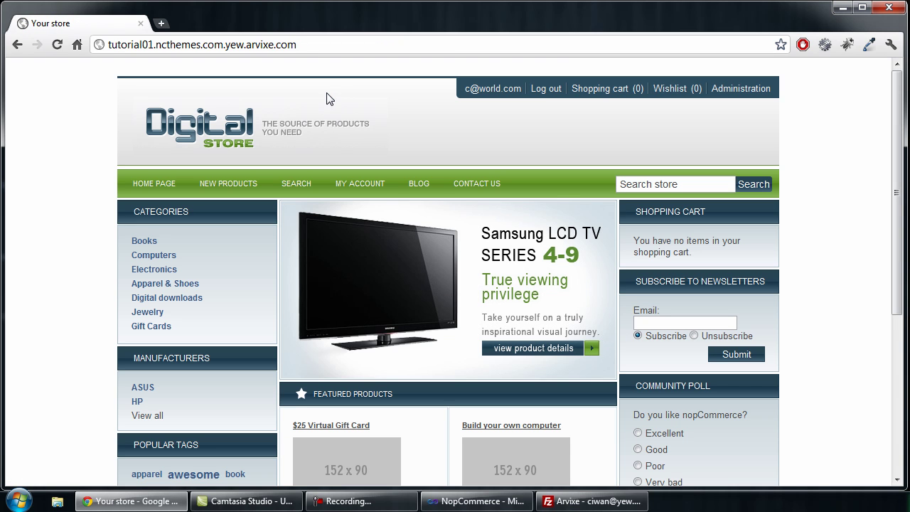
pyautogui.scroll(-2, 468, 276)
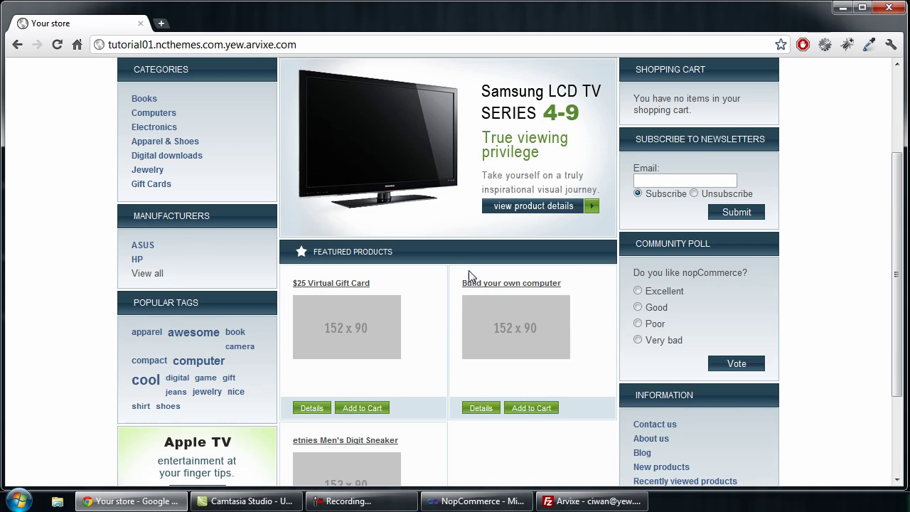
pyautogui.scroll(2, 467, 305)
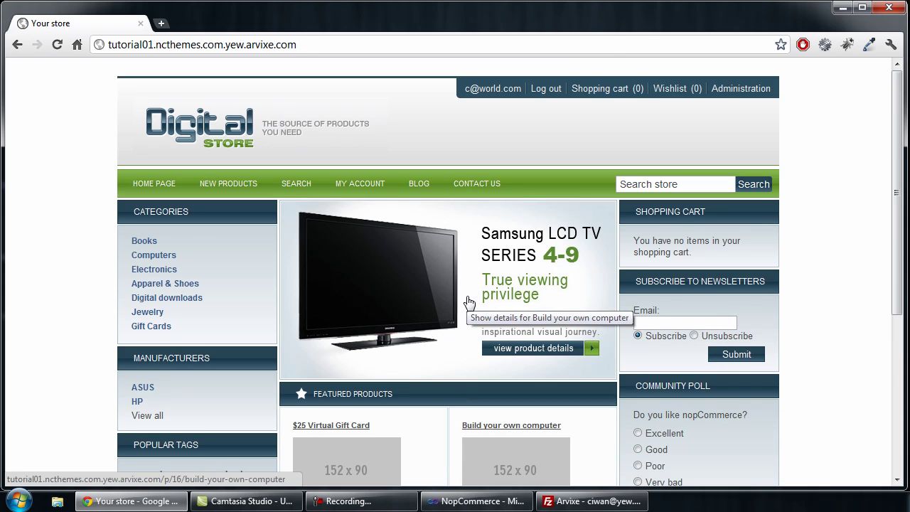
pyautogui.click(887, 10)
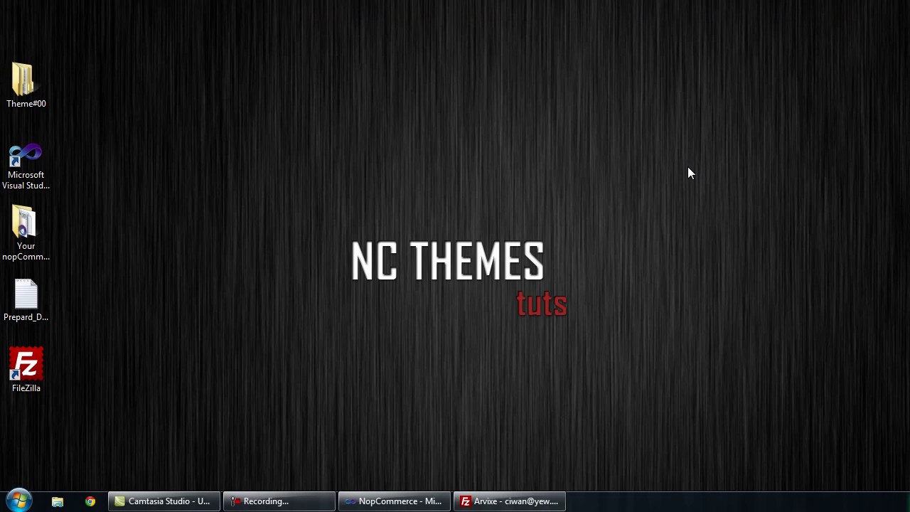